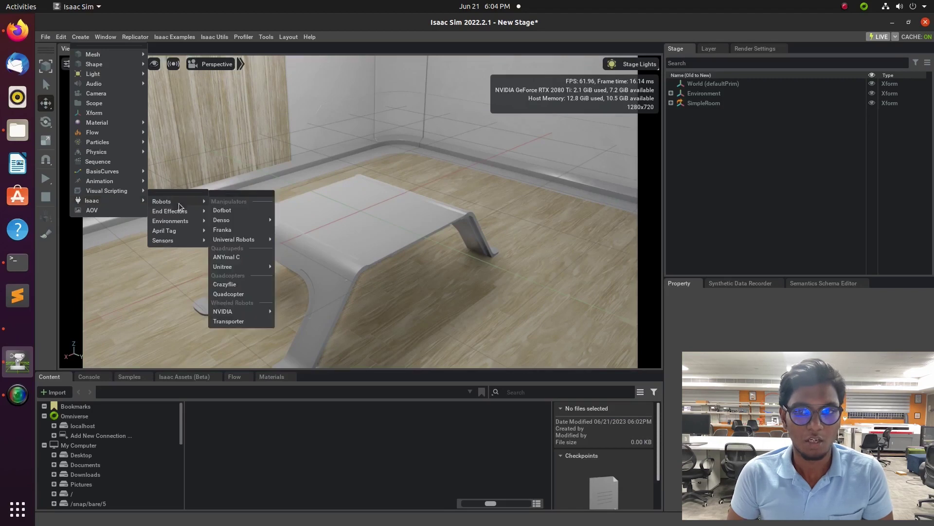
# Add a Jetbot robot and move it off the table onto the floor beside it.
pyautogui.moveTo(244, 312)
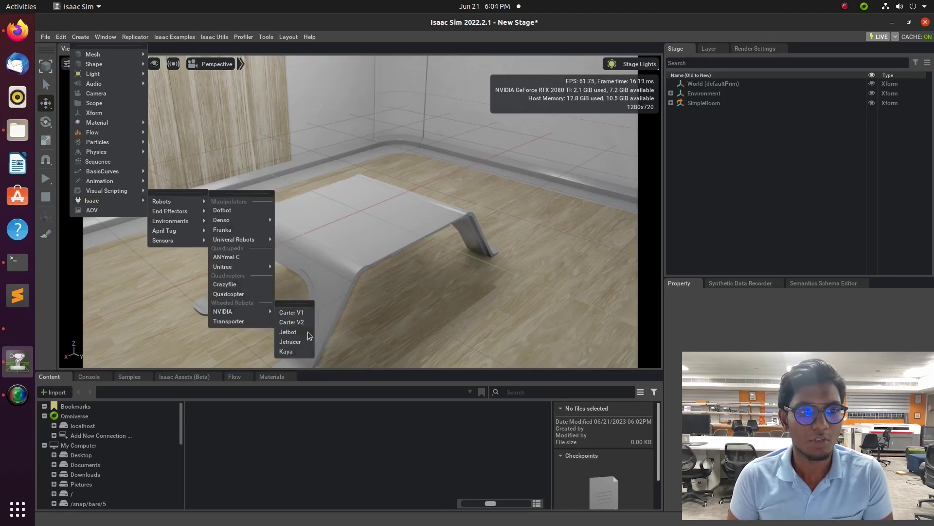
pyautogui.click(288, 332)
pyautogui.moveTo(385, 220); pyautogui.dragTo(515, 344)
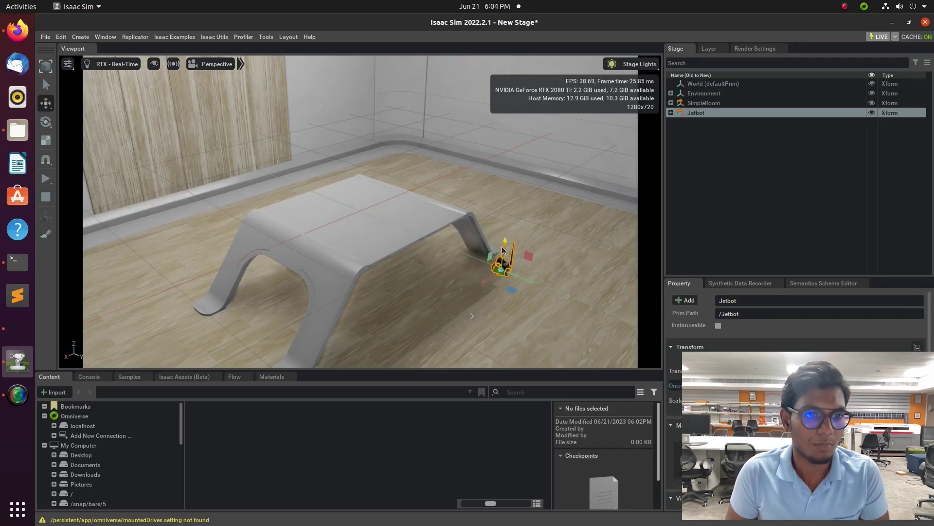
pyautogui.moveTo(498, 262); pyautogui.dragTo(467, 325)
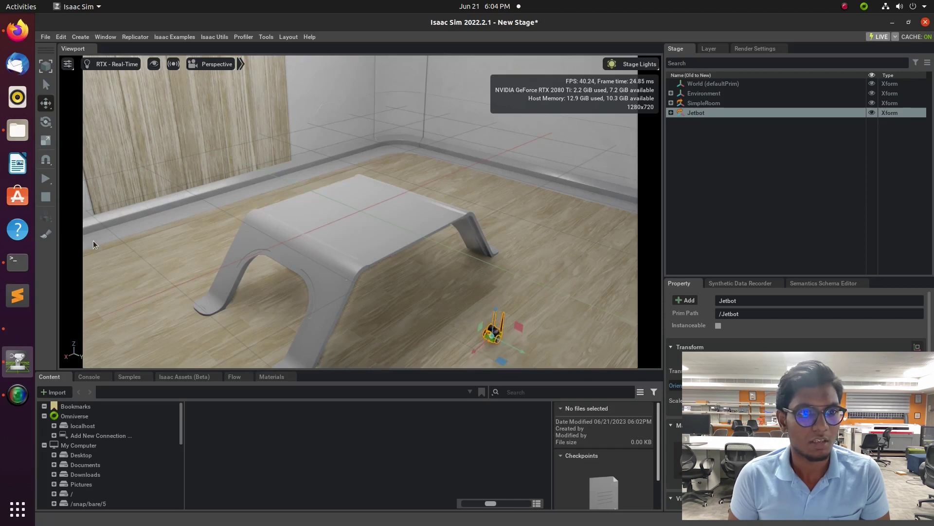
# Start the simulation with the Jetbot on the floor.
pyautogui.click(45, 178)
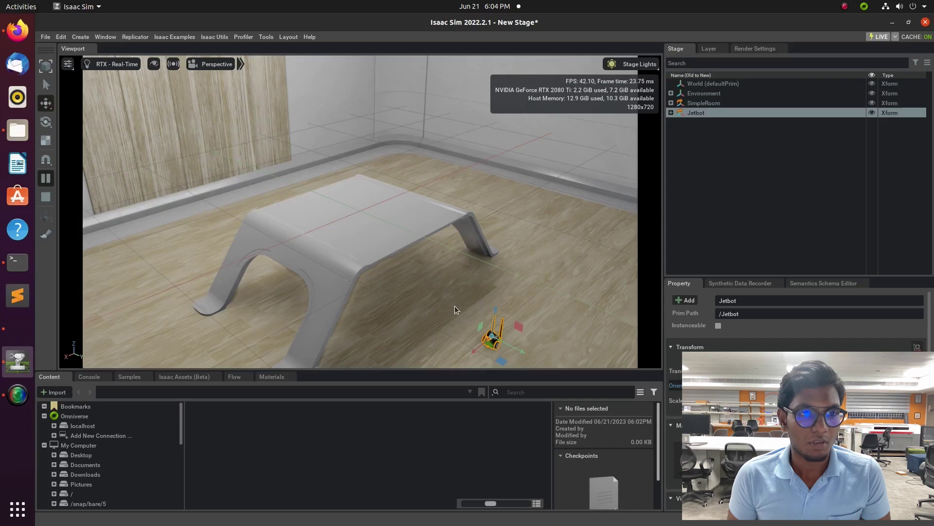
pyautogui.scroll(5, 458, 326)
pyautogui.scroll(-5, 460, 333)
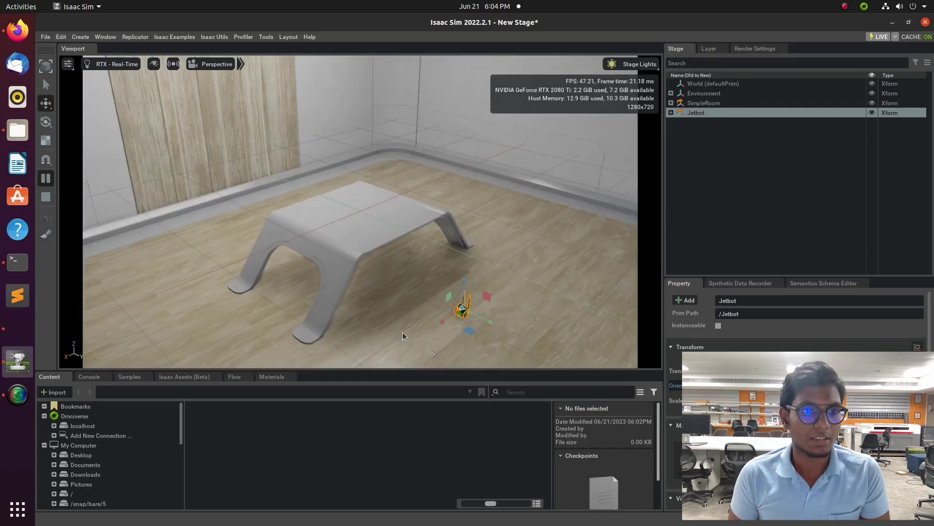
pyautogui.moveTo(403, 322); pyautogui.dragTo(594, 269, button='right')
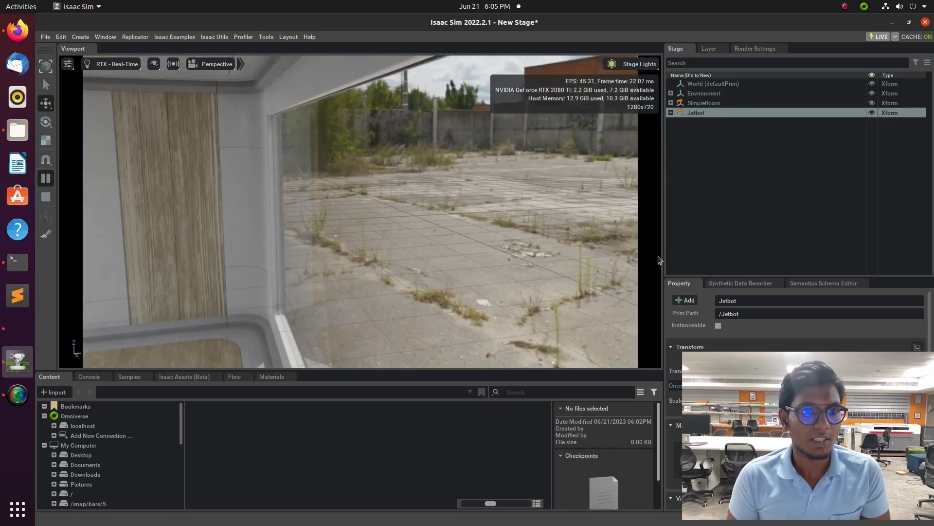
pyautogui.moveTo(660, 255); pyautogui.dragTo(918, 255)
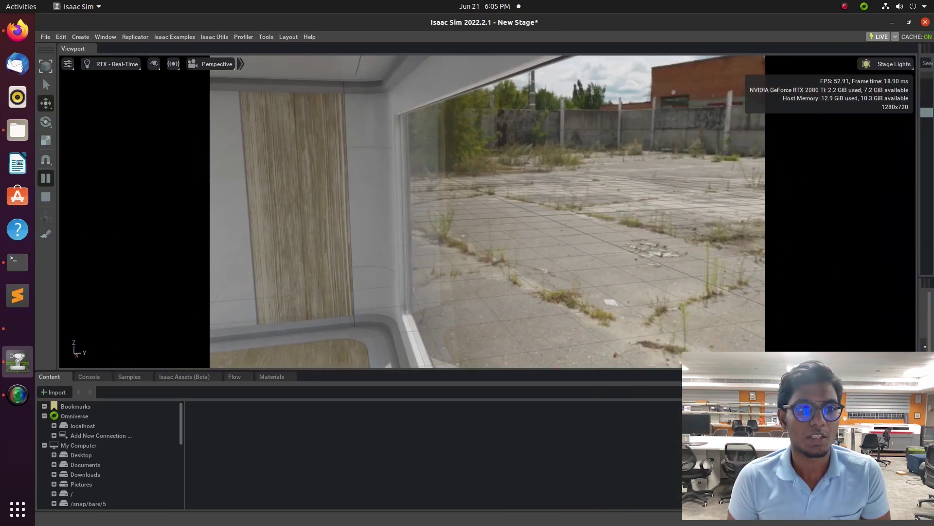
pyautogui.moveTo(577, 369); pyautogui.dragTo(577, 495)
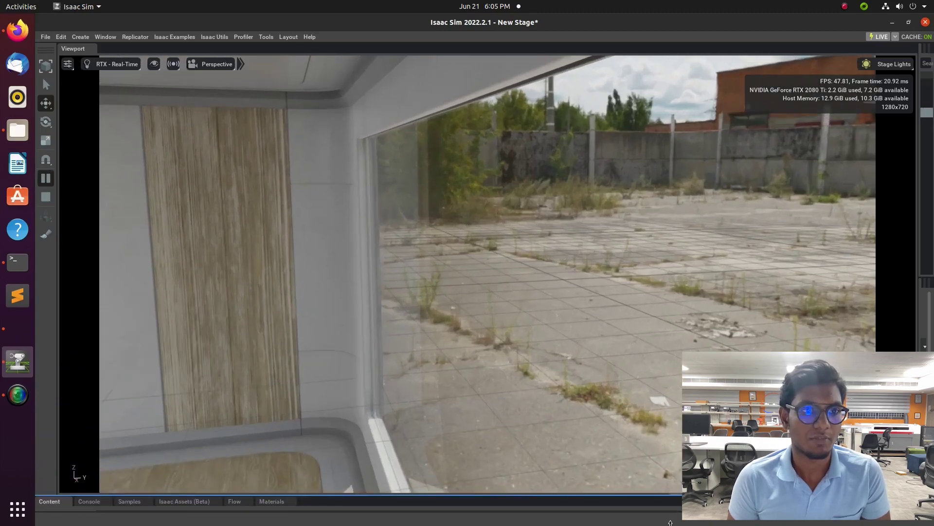
pyautogui.moveTo(589, 284); pyautogui.dragTo(69, 419, button='right')
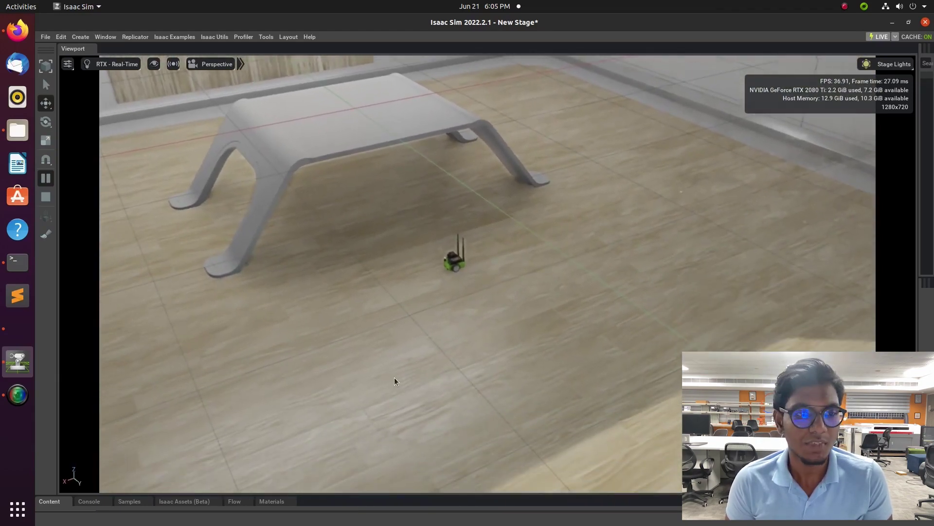
pyautogui.moveTo(394, 380); pyautogui.dragTo(311, 372, button='right')
pyautogui.moveTo(255, 410); pyautogui.dragTo(279, 446, button='right')
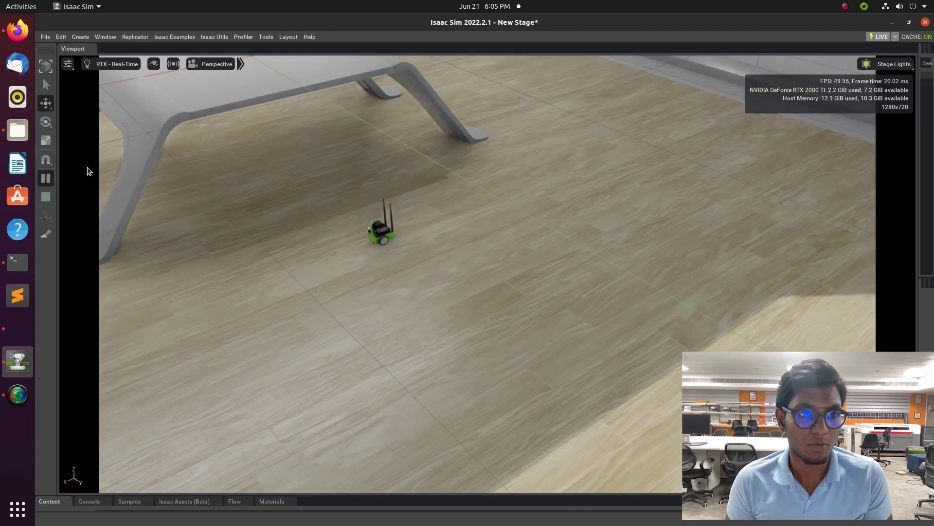
pyautogui.moveTo(442, 493); pyautogui.dragTo(434, 327)
pyautogui.moveTo(918, 217); pyautogui.dragTo(697, 229)
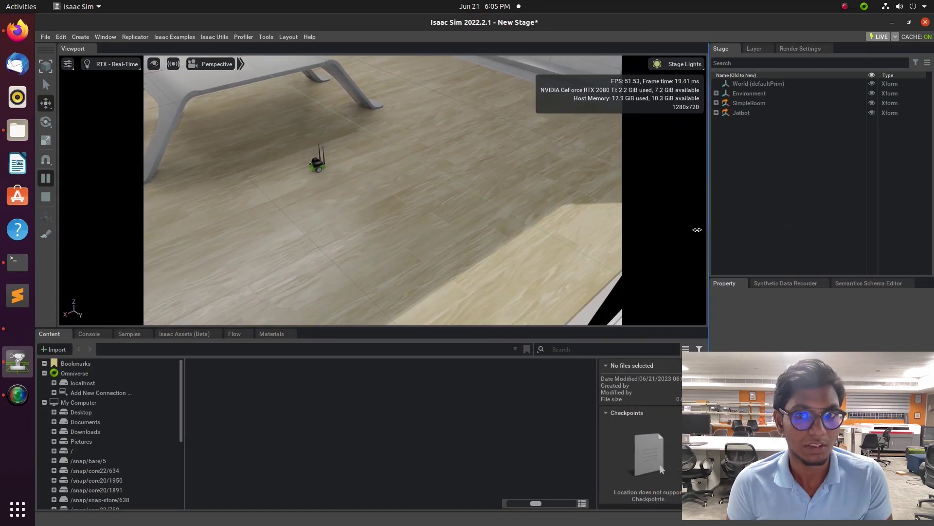
# Expand Jetbot and chassis, then show left_wheel_joint's properties down to its Drive section.
pyautogui.click(716, 113)
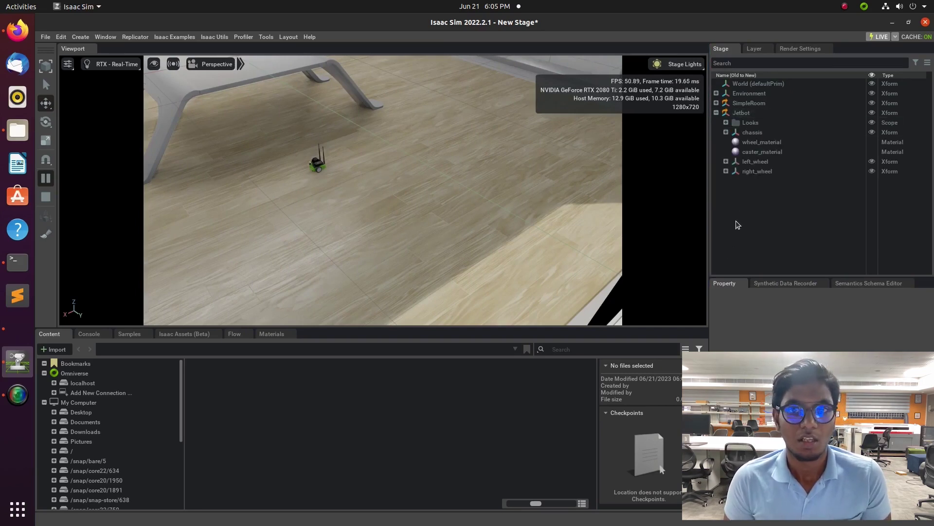
pyautogui.click(726, 132)
pyautogui.click(773, 161)
pyautogui.scroll(-10, 818, 316)
pyautogui.scroll(-5, 818, 316)
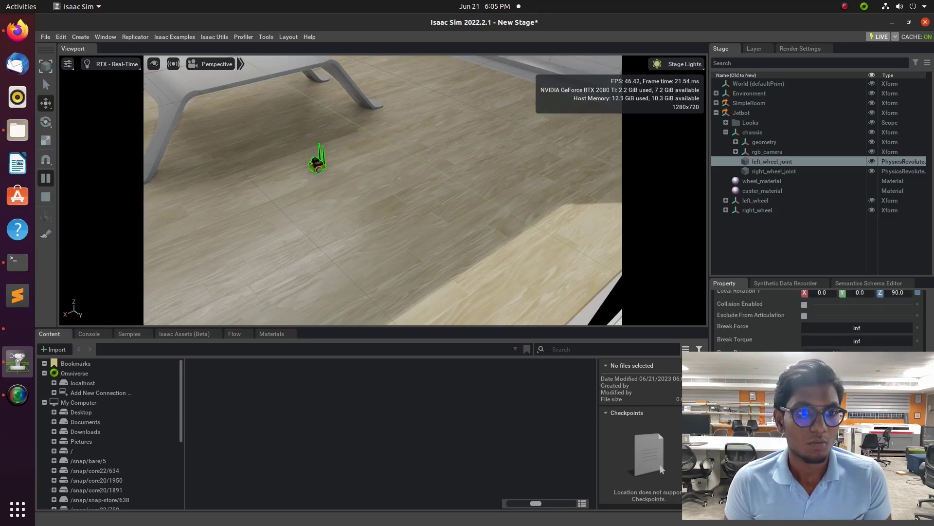
pyautogui.scroll(-5, 817, 316)
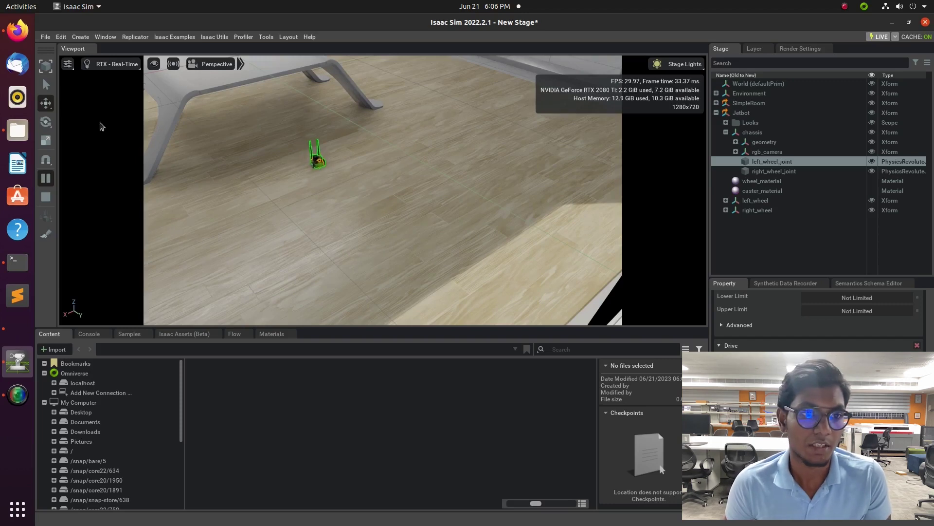
# Open Viewport 2 as a second scene view beside the first.
pyautogui.click(97, 38)
pyautogui.moveTo(116, 112)
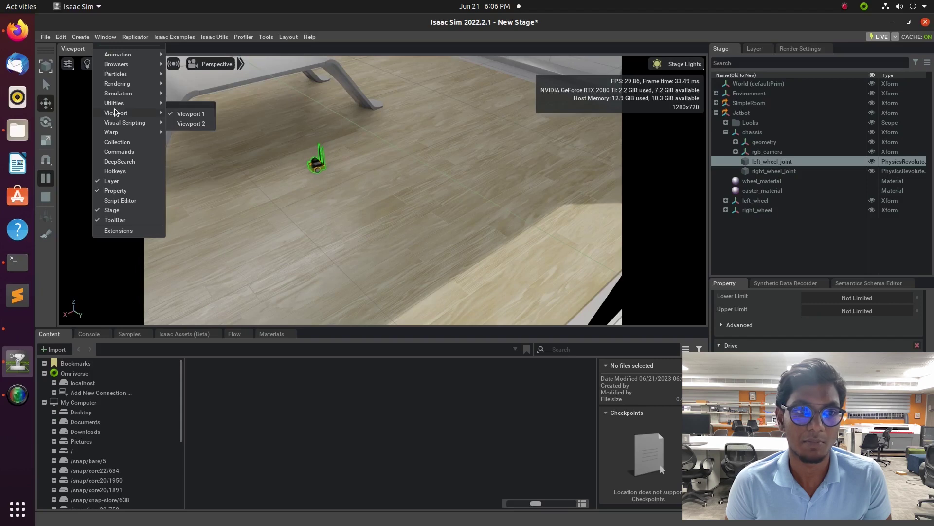
pyautogui.click(189, 124)
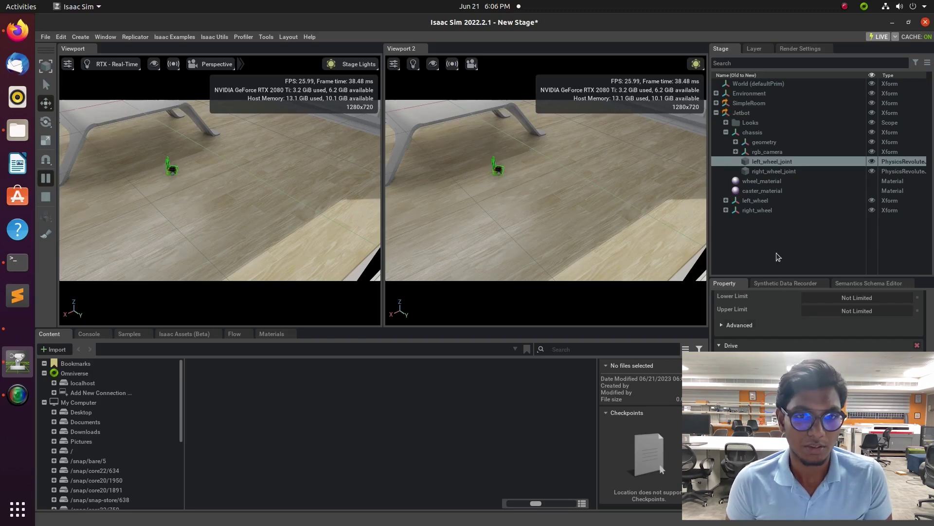
# Select right_wheel_joint and look through its properties.
pyautogui.click(784, 171)
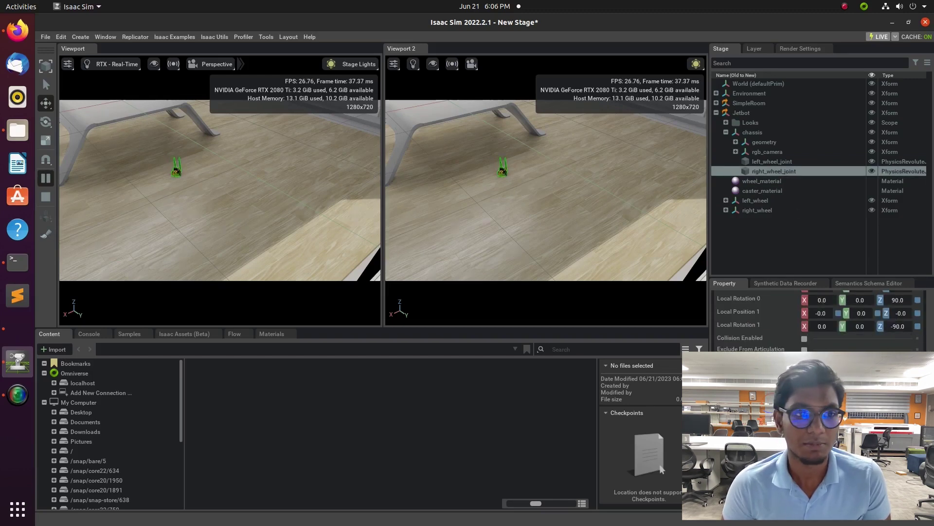
pyautogui.scroll(-2, 822, 321)
pyautogui.scroll(-3, 823, 321)
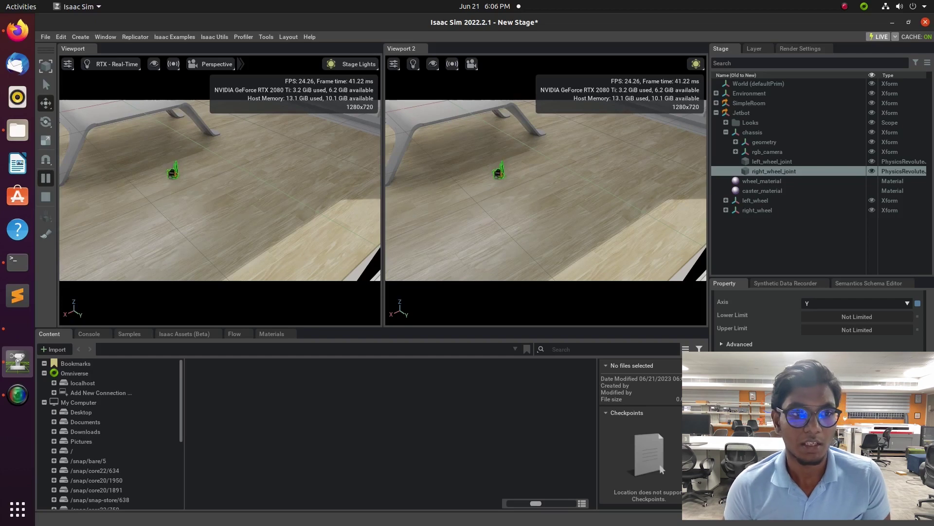
pyautogui.scroll(3, 818, 370)
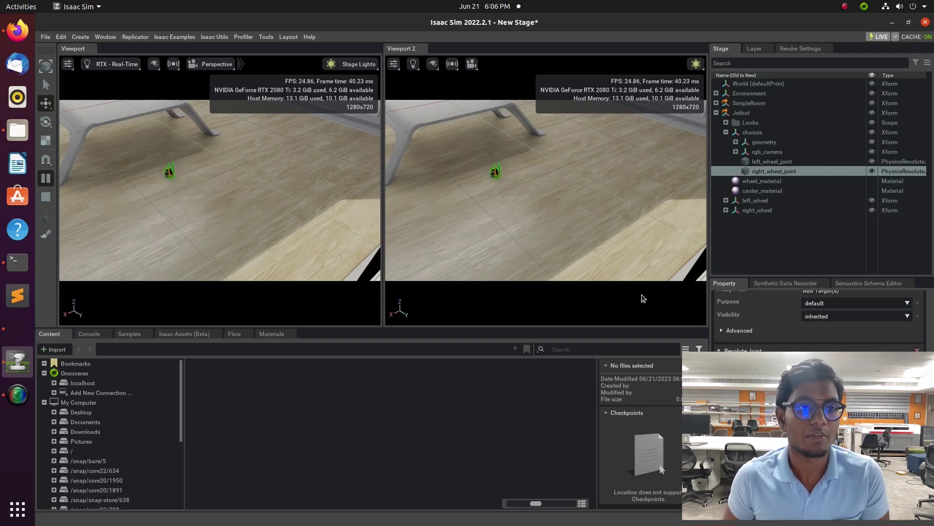
pyautogui.scroll(5, 485, 169)
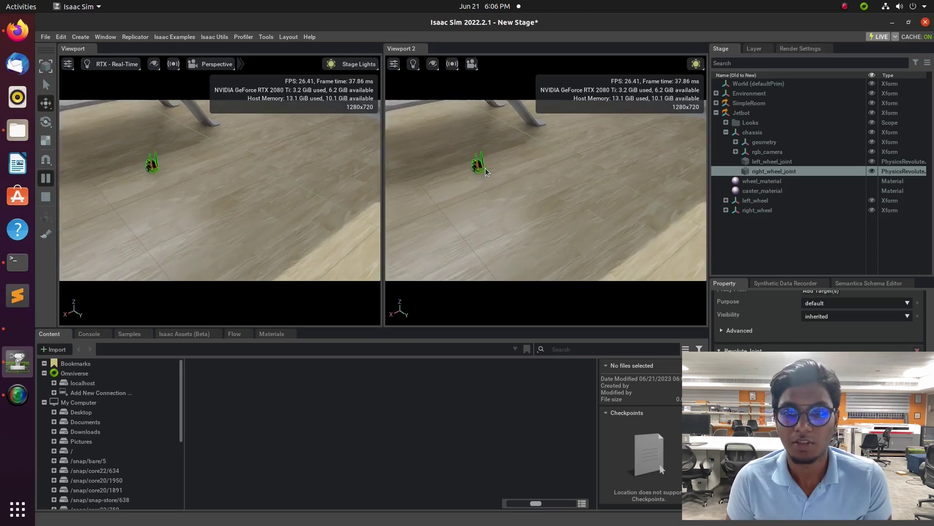
pyautogui.scroll(-5, 448, 148)
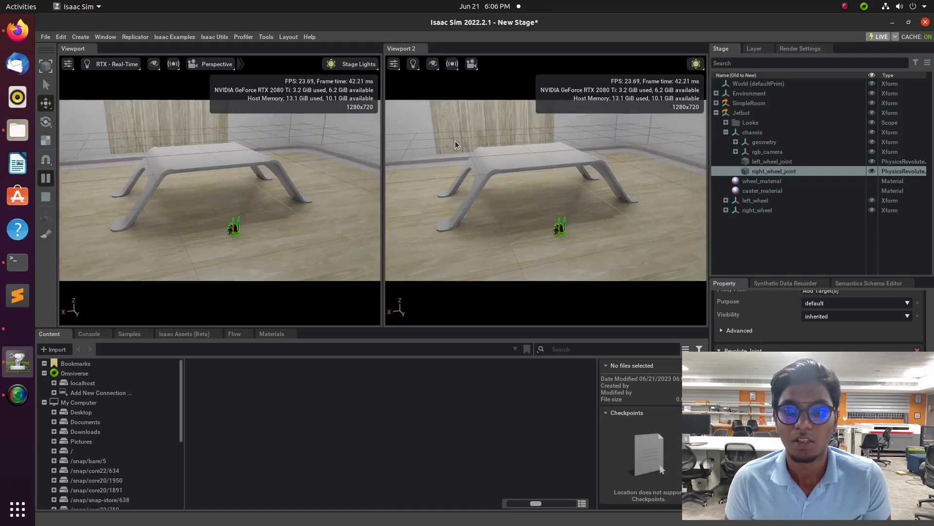
# Close Viewport 2 and reframe the view around the table and Jetbot.
pyautogui.click(102, 37)
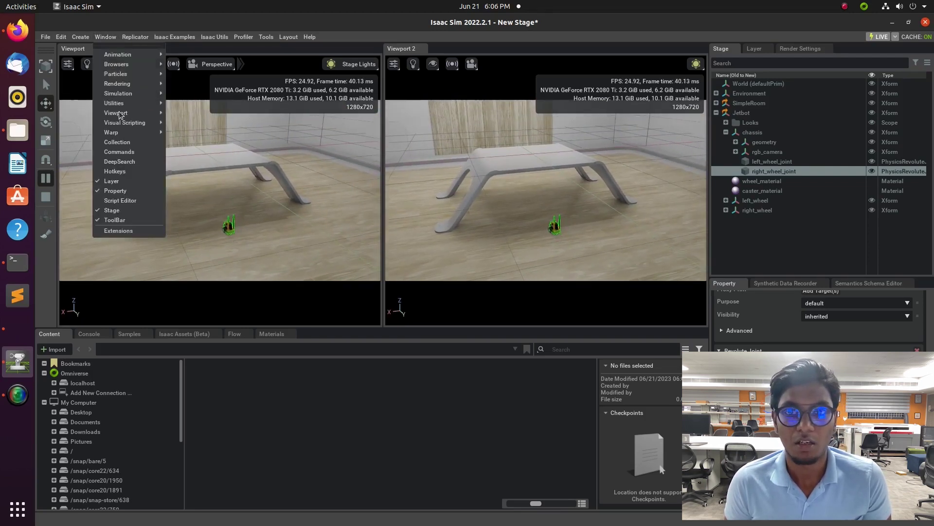
pyautogui.moveTo(148, 113)
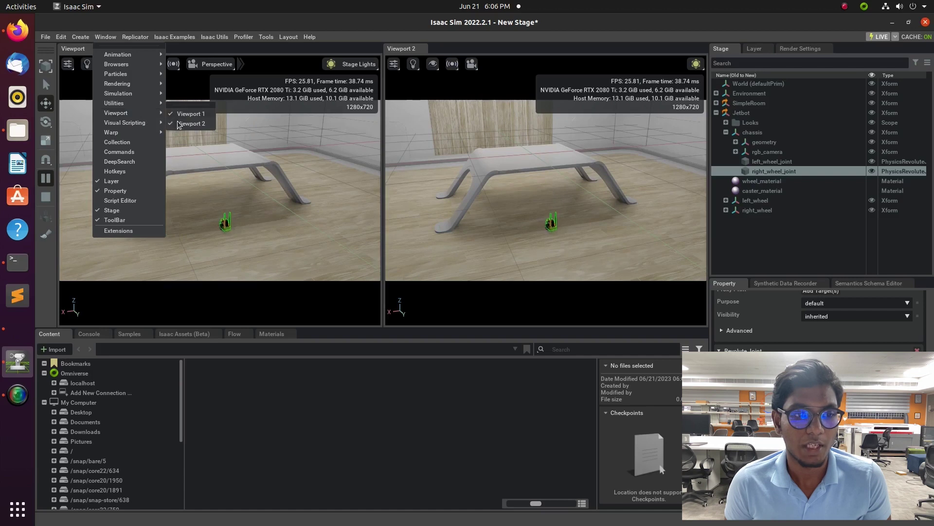
pyautogui.click(181, 125)
pyautogui.moveTo(378, 270); pyautogui.dragTo(411, 283, button='right')
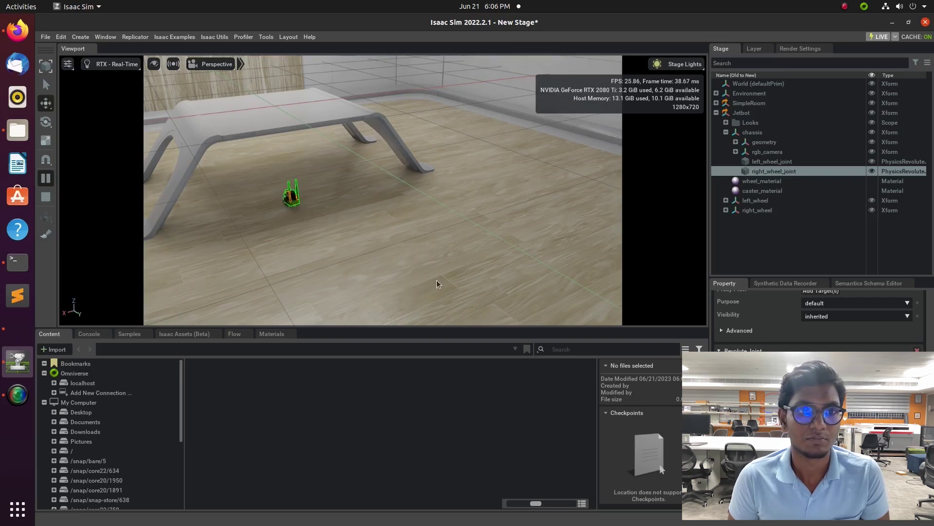
pyautogui.click(787, 171)
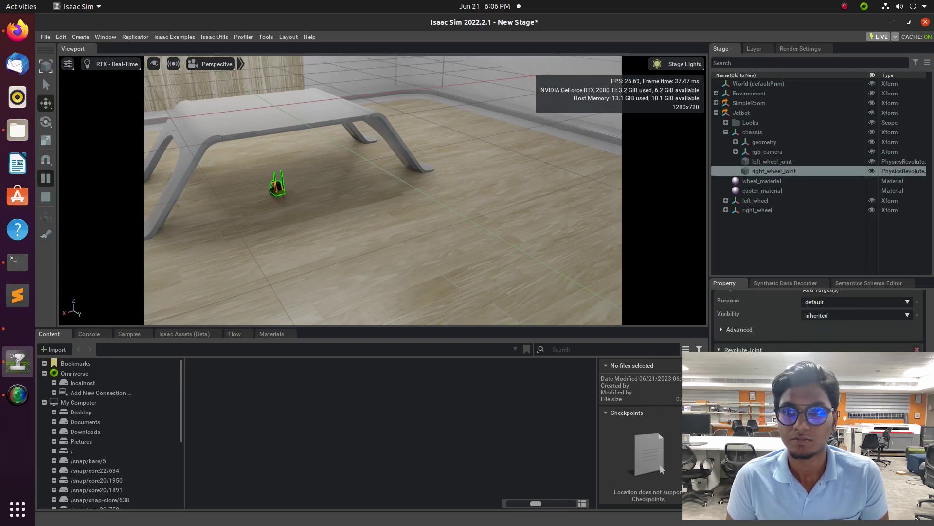
pyautogui.scroll(1, 817, 316)
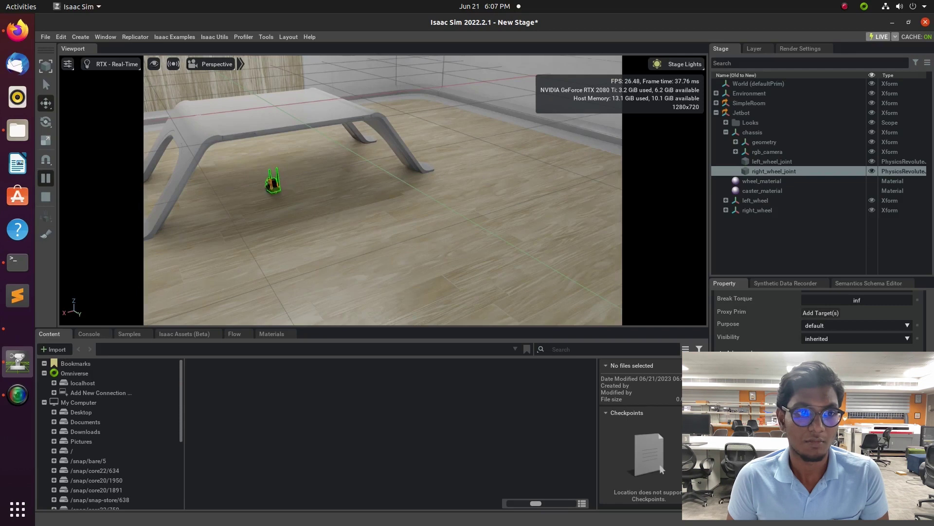
pyautogui.scroll(-1, 818, 317)
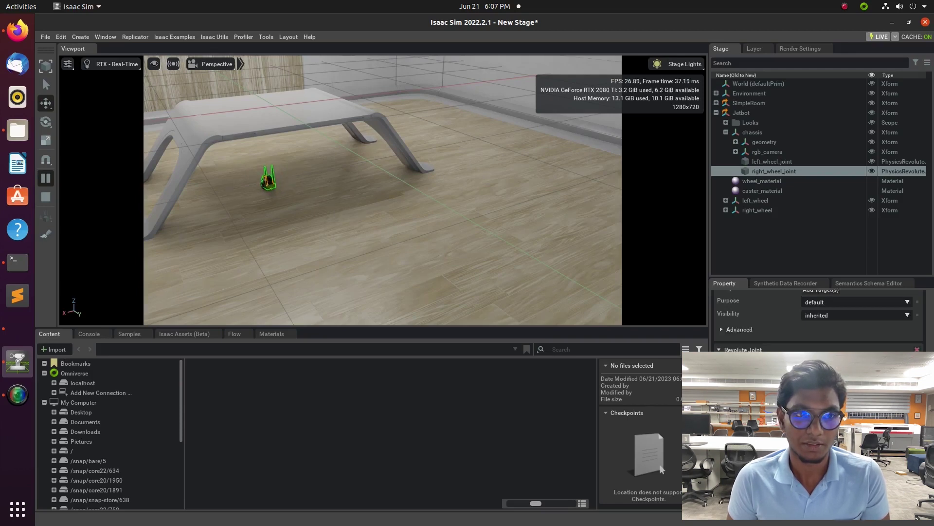
pyautogui.scroll(1, 818, 316)
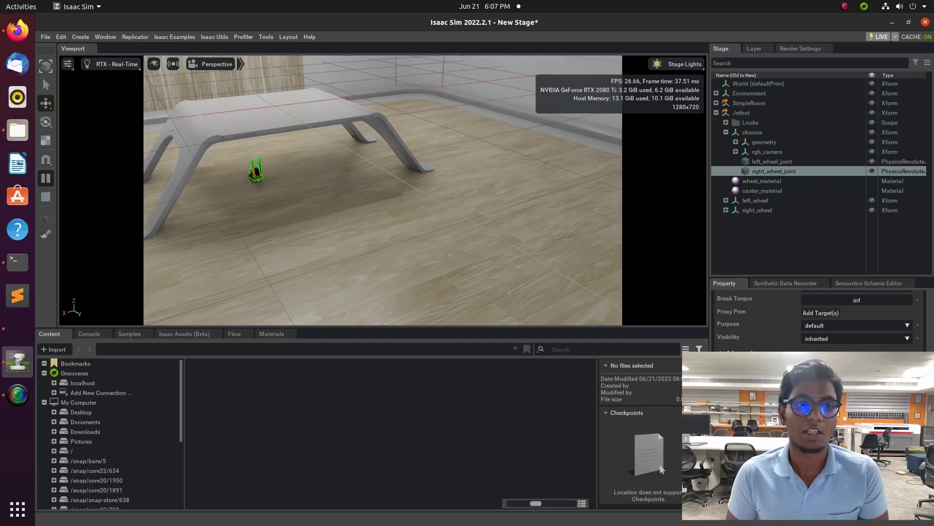
pyautogui.click(771, 162)
pyautogui.scroll(-5, 784, 346)
pyautogui.scroll(5, 818, 316)
pyautogui.scroll(-4, 817, 317)
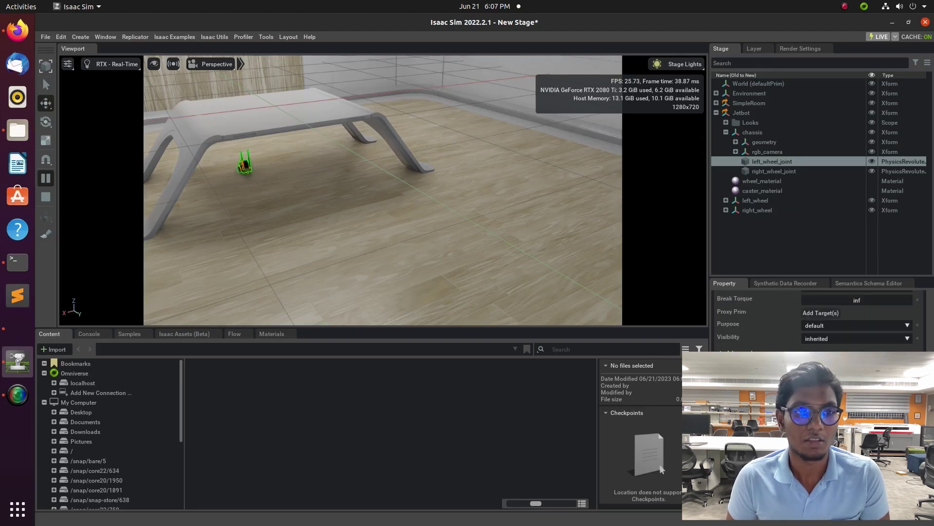
pyautogui.scroll(-3, 817, 316)
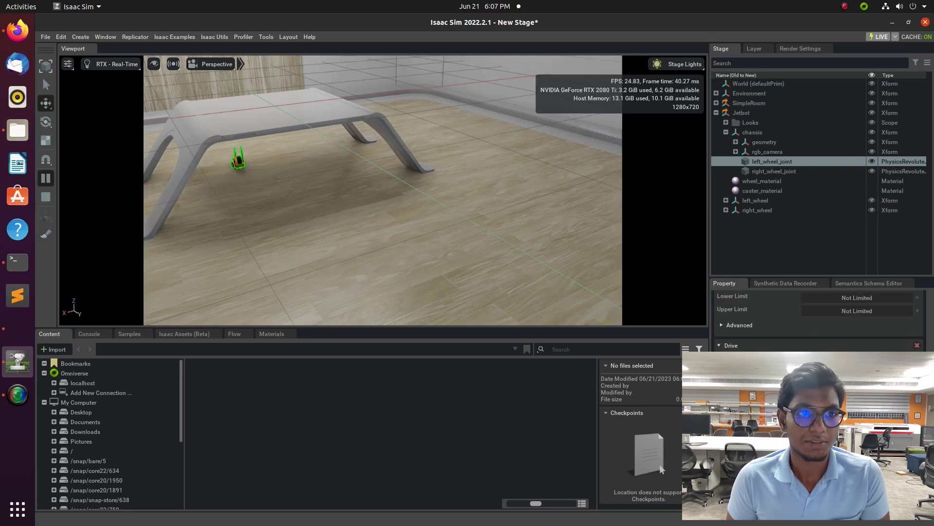
pyautogui.scroll(3, 817, 344)
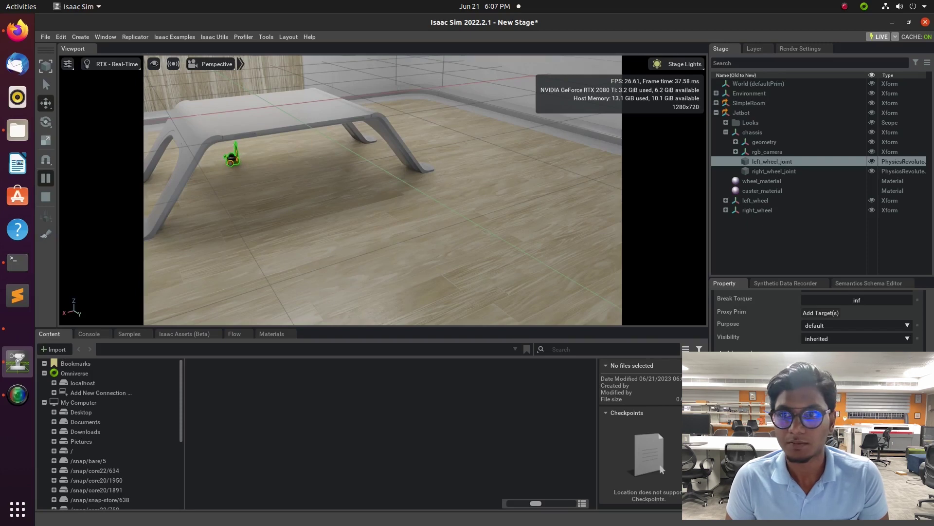
pyautogui.scroll(-3, 818, 316)
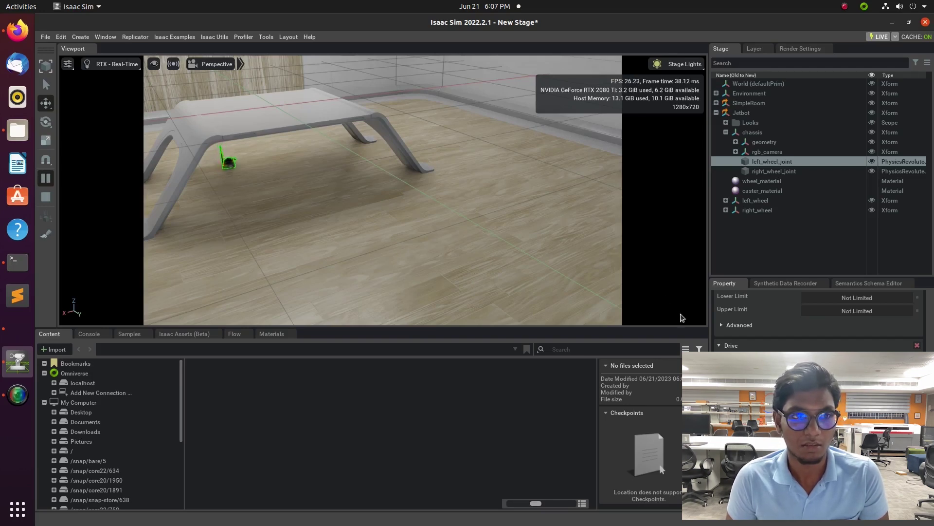
pyautogui.click(623, 270)
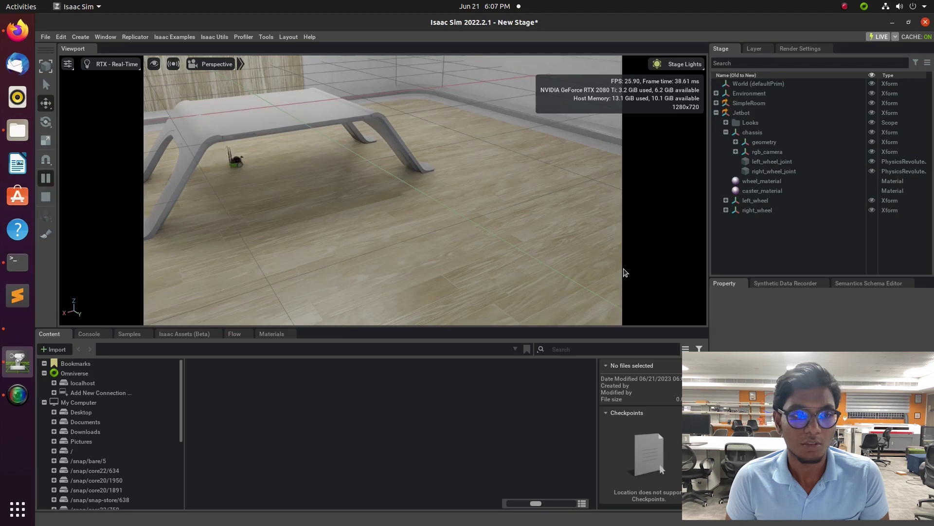
# Select left_wheel_joint and scroll its properties toward the Drive section.
pyautogui.click(772, 161)
pyautogui.scroll(-5, 818, 316)
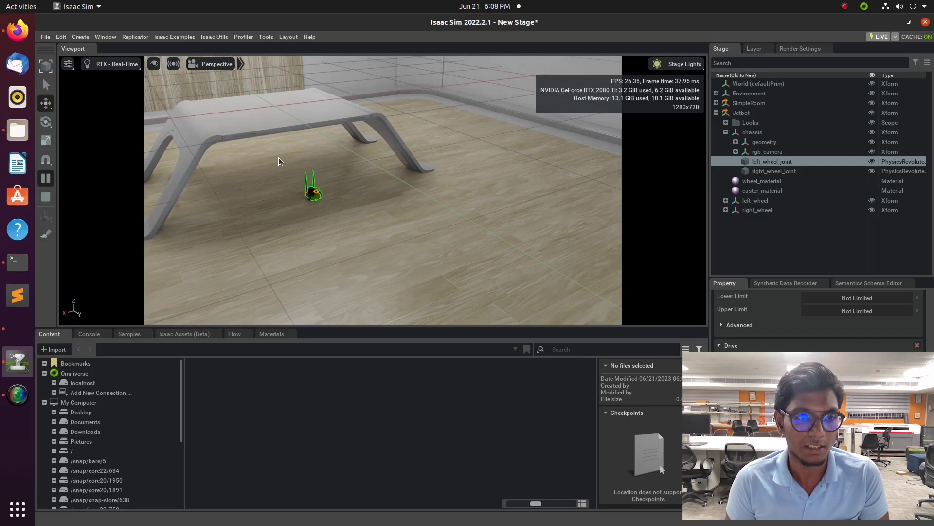
# Stop the simulation and chain Exec wires from On Playback Tick through to ROS1 Camera Helper.
pyautogui.click(46, 178)
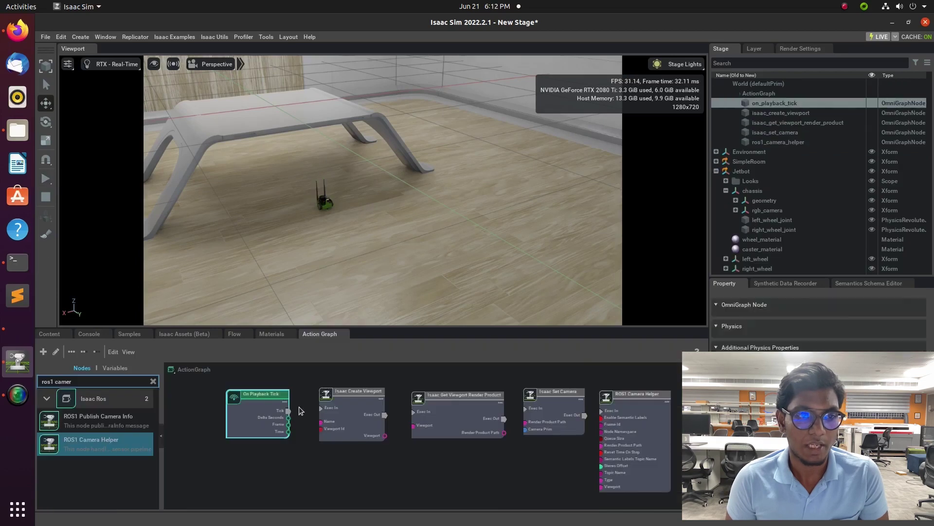
pyautogui.moveTo(289, 410); pyautogui.dragTo(319, 410)
pyautogui.moveTo(385, 415); pyautogui.dragTo(414, 412)
pyautogui.moveTo(505, 419); pyautogui.dragTo(516, 411)
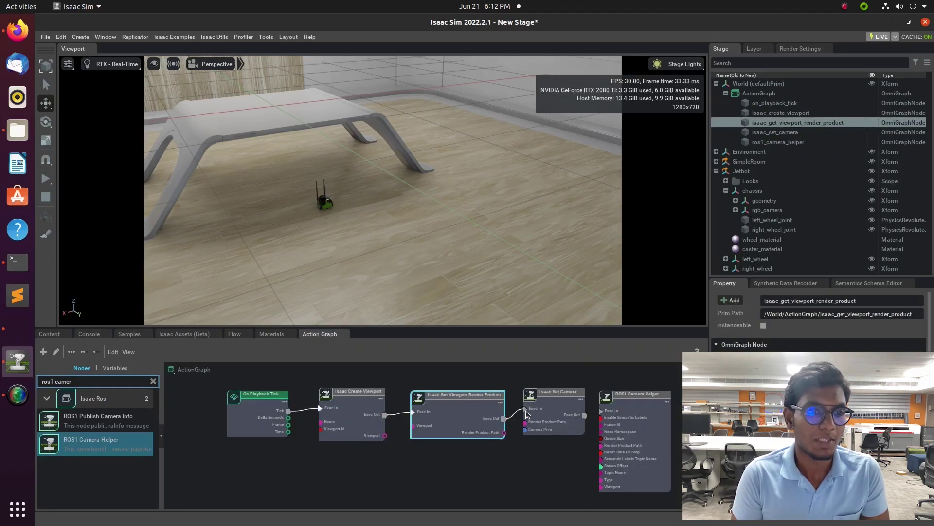
pyautogui.moveTo(587, 415); pyautogui.dragTo(601, 410)
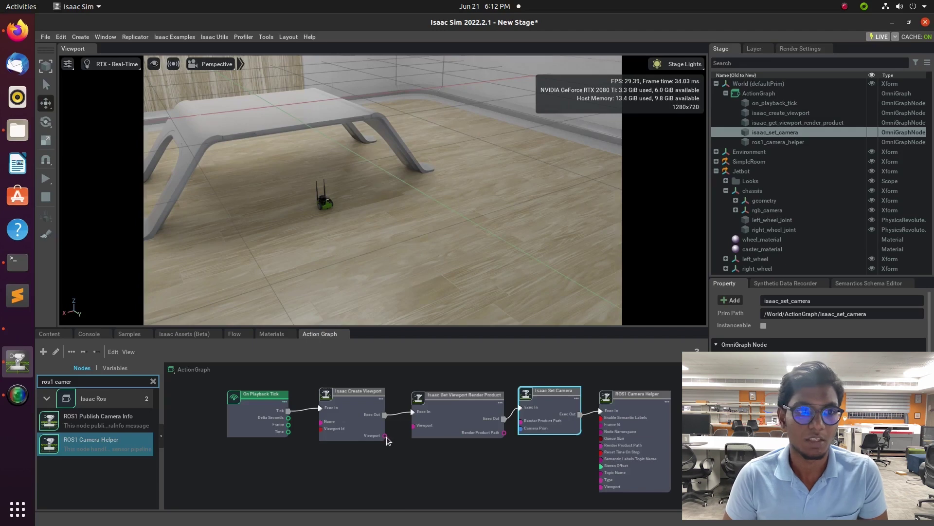
# Wire the viewport and Render Product Path inputs, then start the simulation.
pyautogui.moveTo(387, 436); pyautogui.dragTo(413, 425)
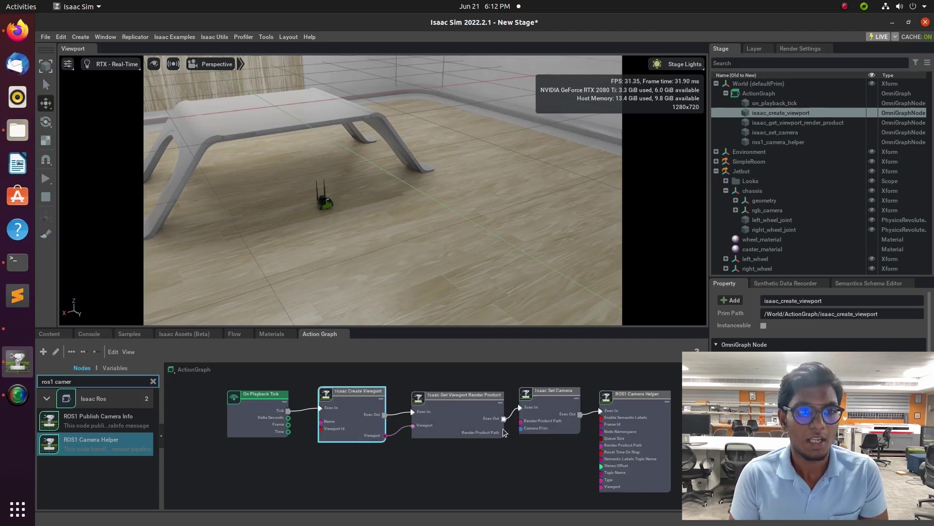
pyautogui.moveTo(504, 432); pyautogui.dragTo(602, 448)
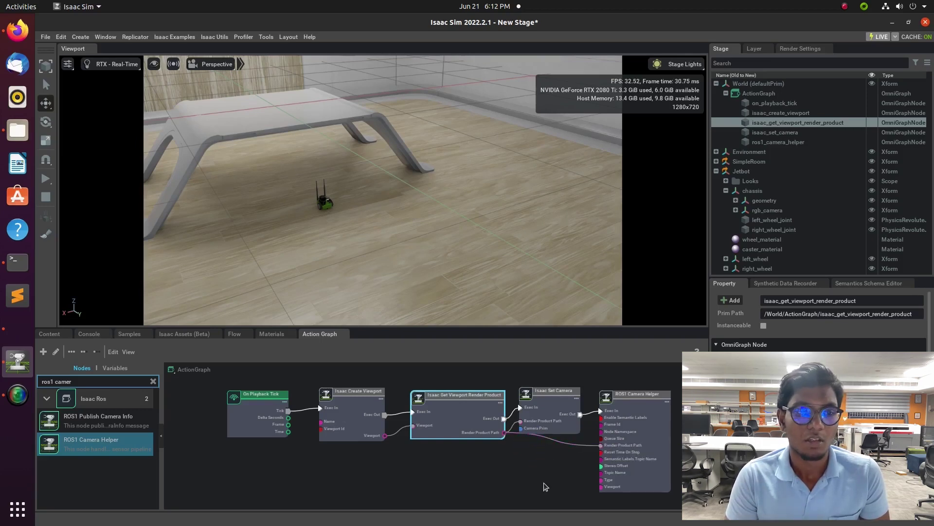
pyautogui.click(46, 179)
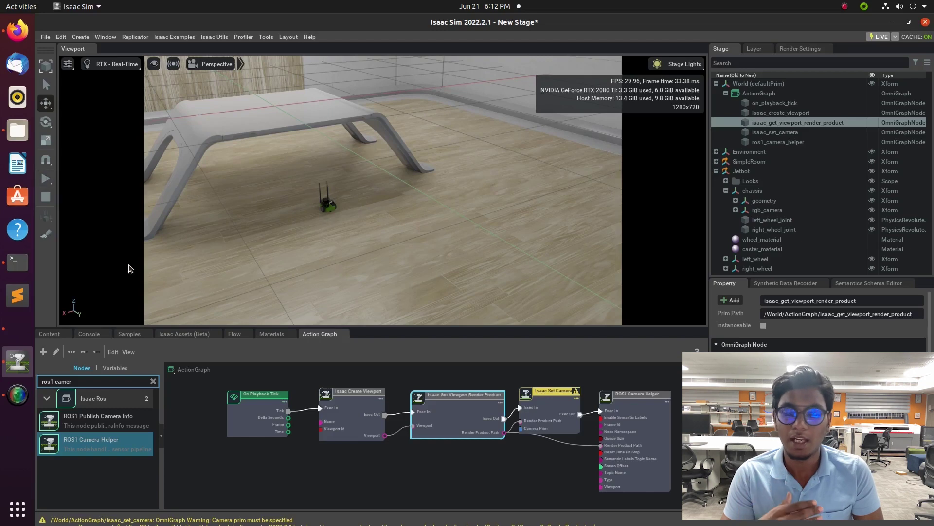
# Open a new terminal tab and start roscore.
pyautogui.click(17, 261)
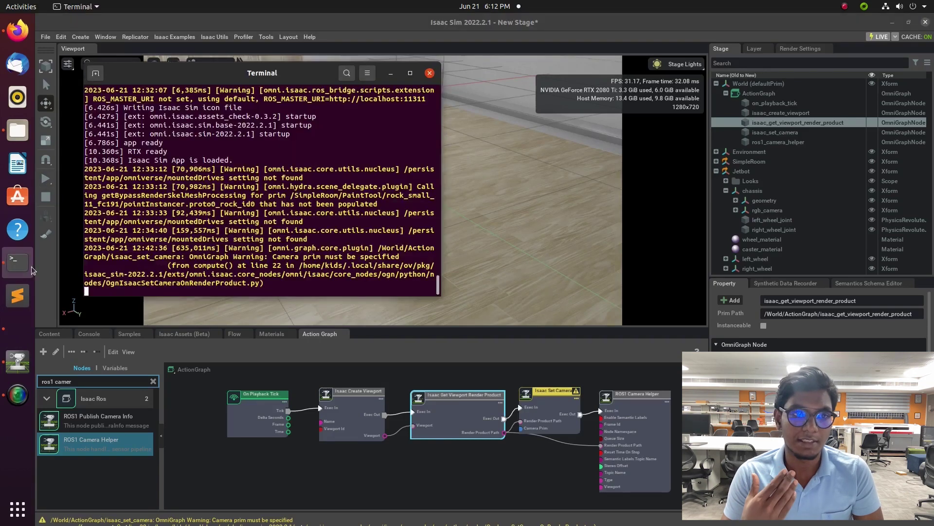
pyautogui.click(96, 73)
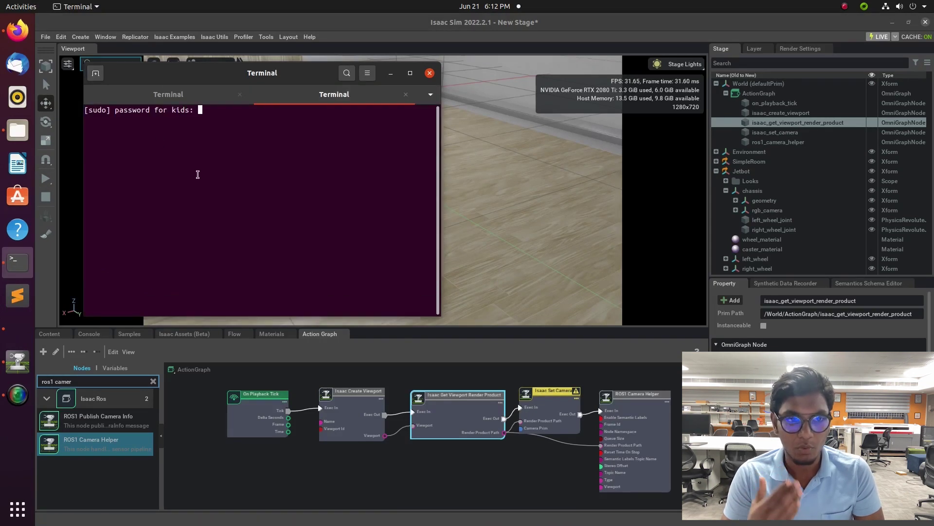
pyautogui.press('Return')
pyautogui.write('ro')
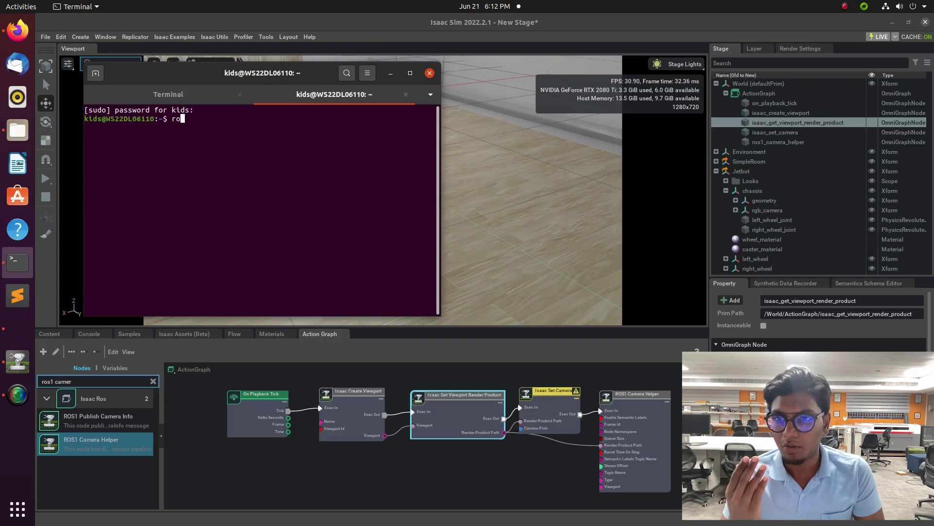
pyautogui.write('score')
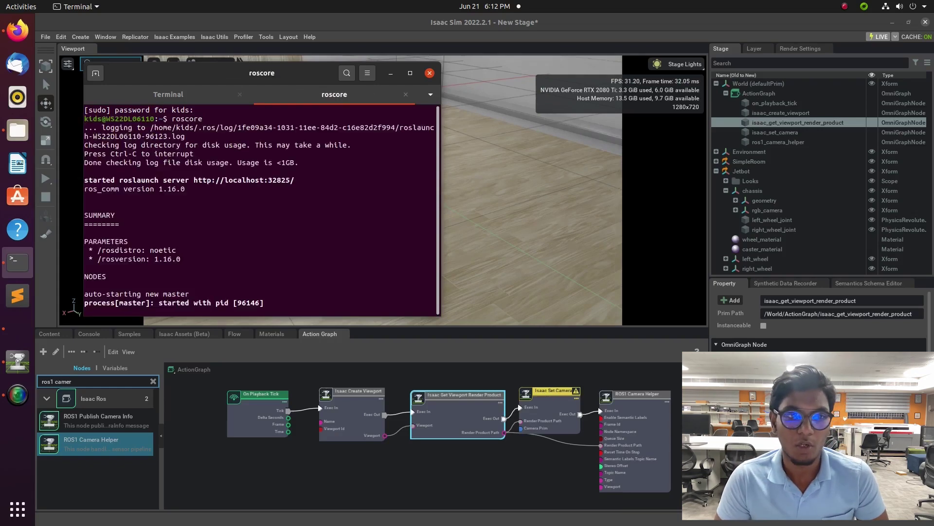
# In another tab, run rostopic list to see /rosout and /rosout_agg.
pyautogui.click(96, 73)
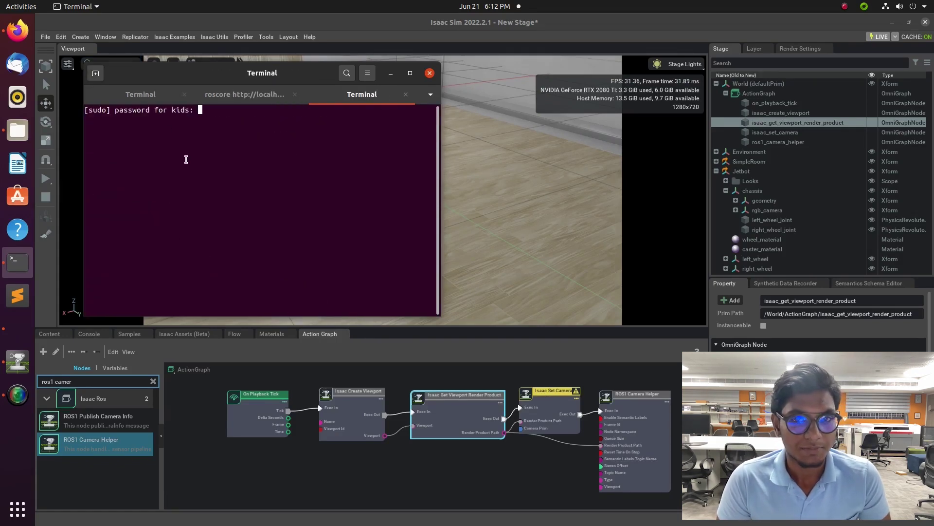
pyautogui.press('Return')
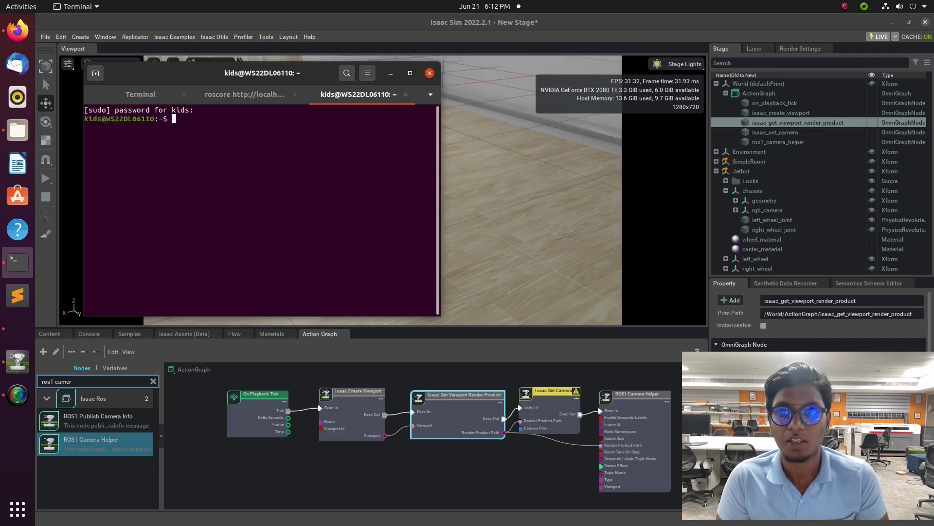
pyautogui.write('rostopic list')
pyautogui.press('Return')
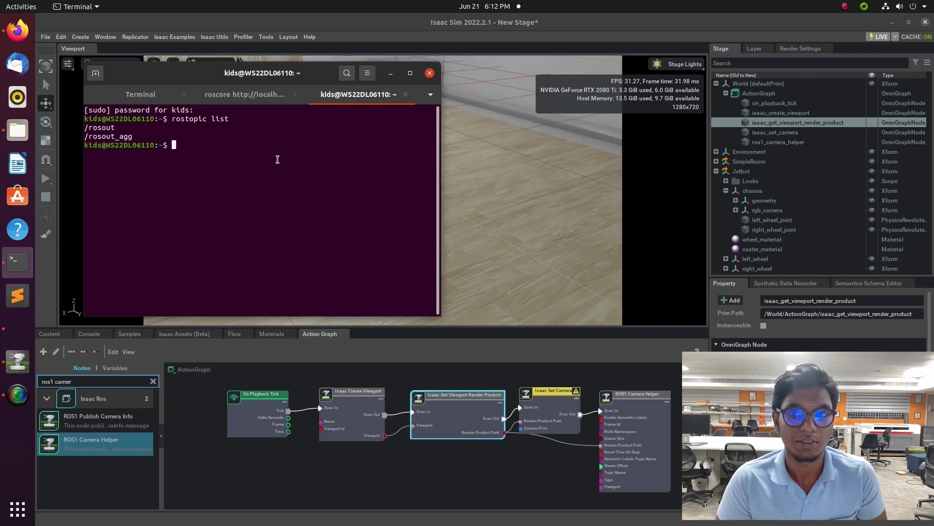
# Set Isaac Set Camera's camera prim to /Jetbot/chassis/rgb_camera/jetbot_camera.
pyautogui.click(549, 422)
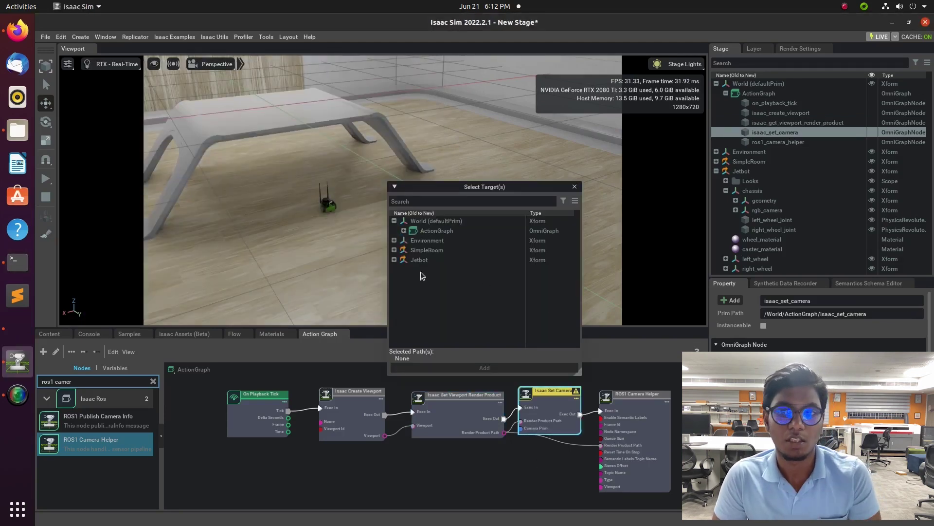
pyautogui.click(393, 260)
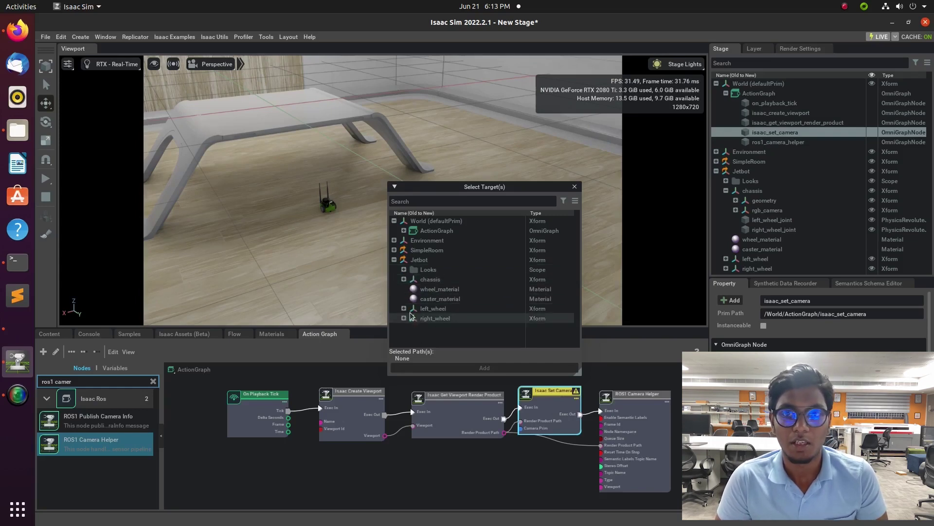
pyautogui.click(404, 279)
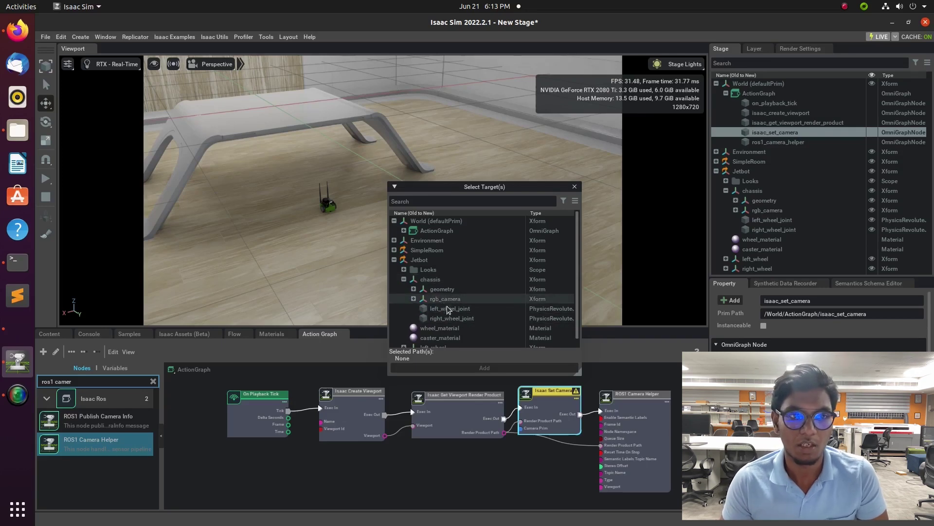
pyautogui.click(414, 298)
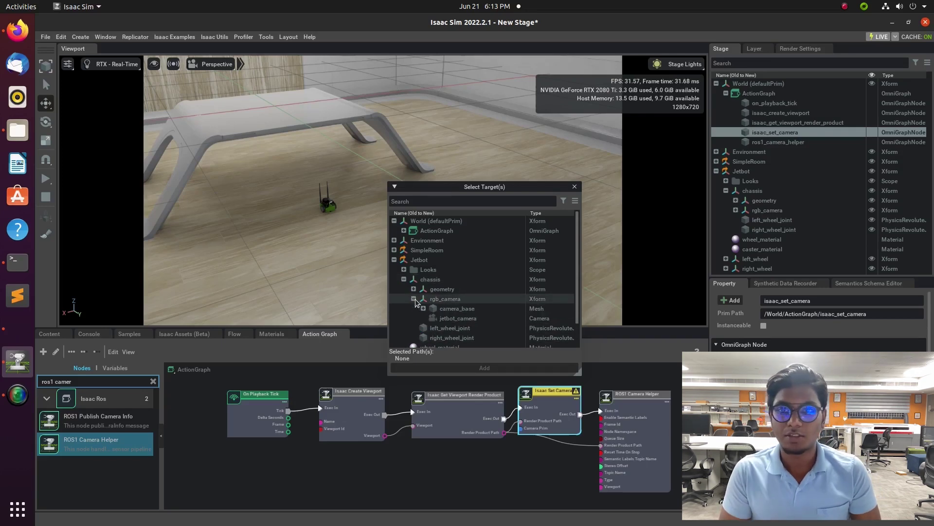
pyautogui.click(449, 319)
pyautogui.click(484, 369)
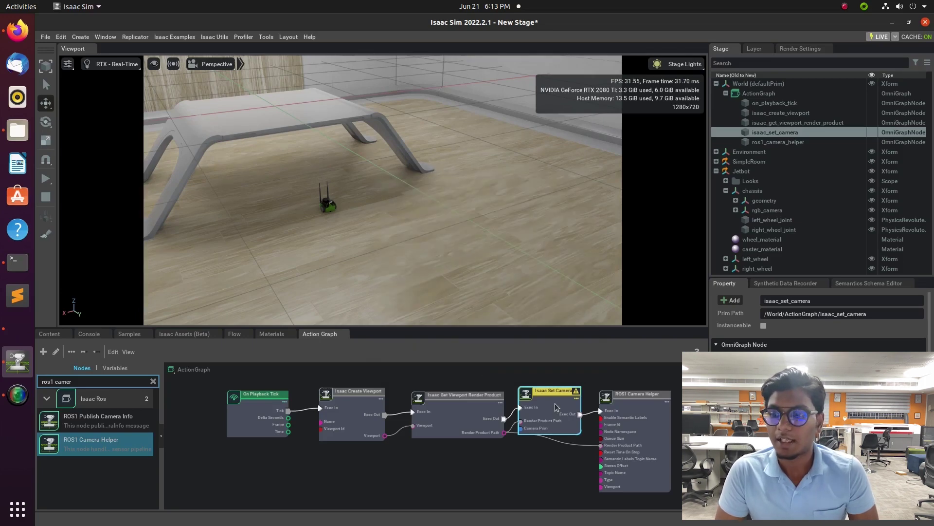
# Delete the Isaac Set Camera node and view the ROS1 Camera Helper description.
pyautogui.press('Delete')
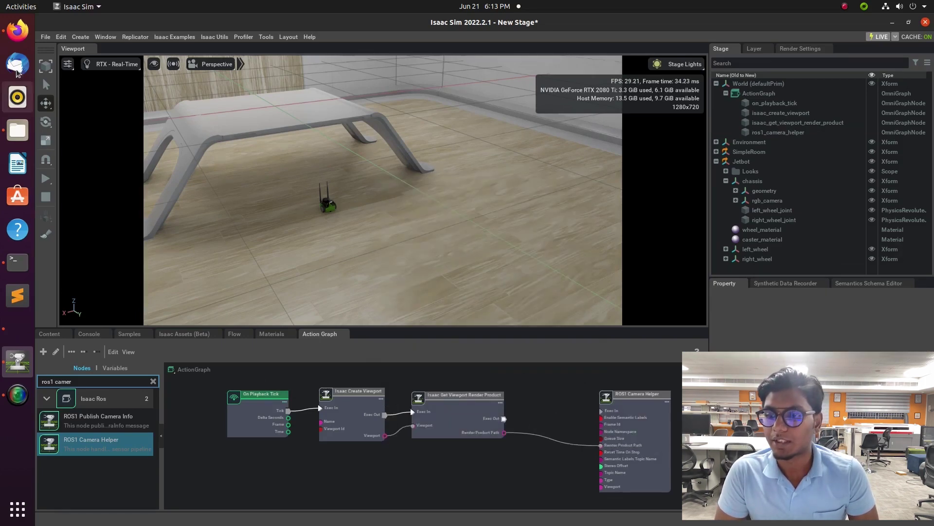
pyautogui.click(102, 441)
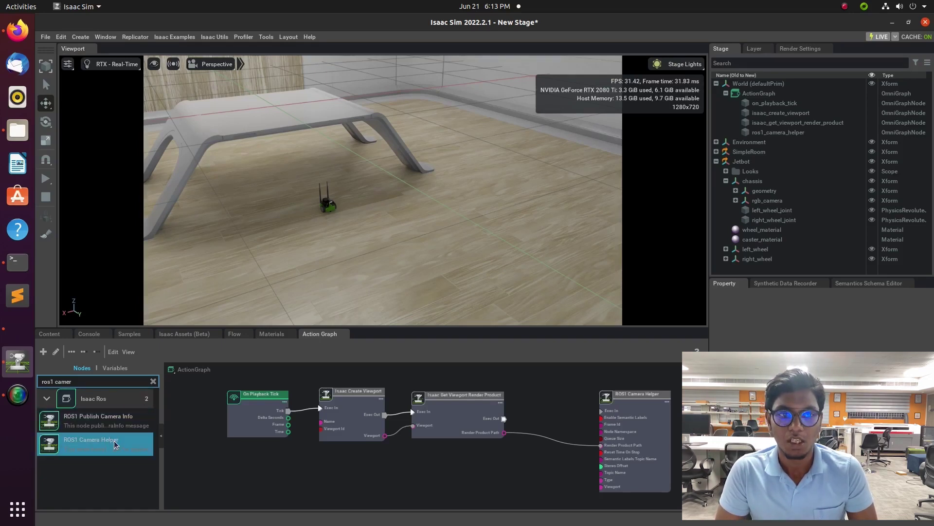
pyautogui.click(143, 401)
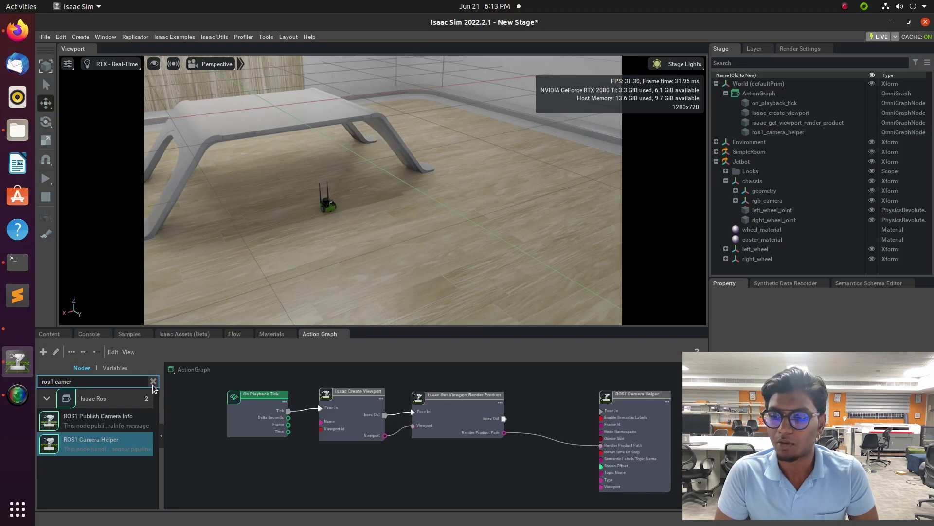
# Clear the node search and compare the graph with the documentation's reference image.
pyautogui.click(153, 381)
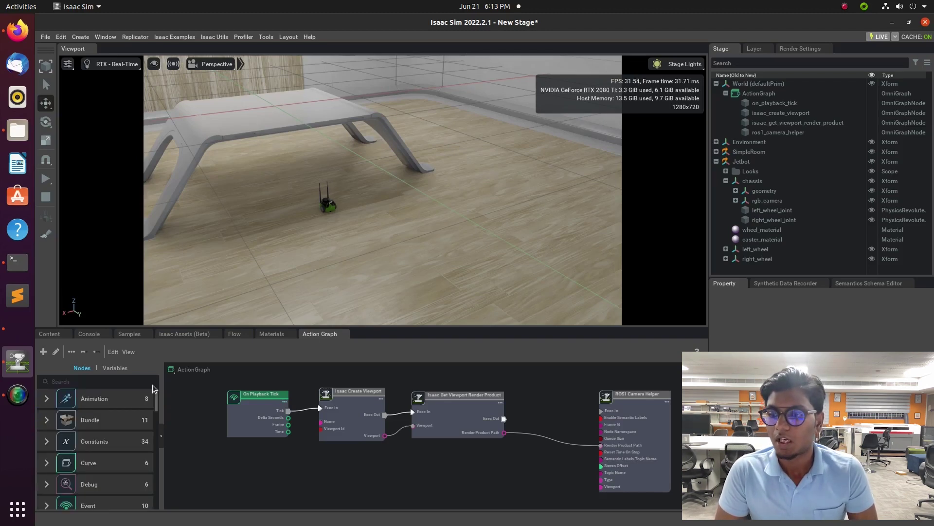
pyautogui.click(18, 30)
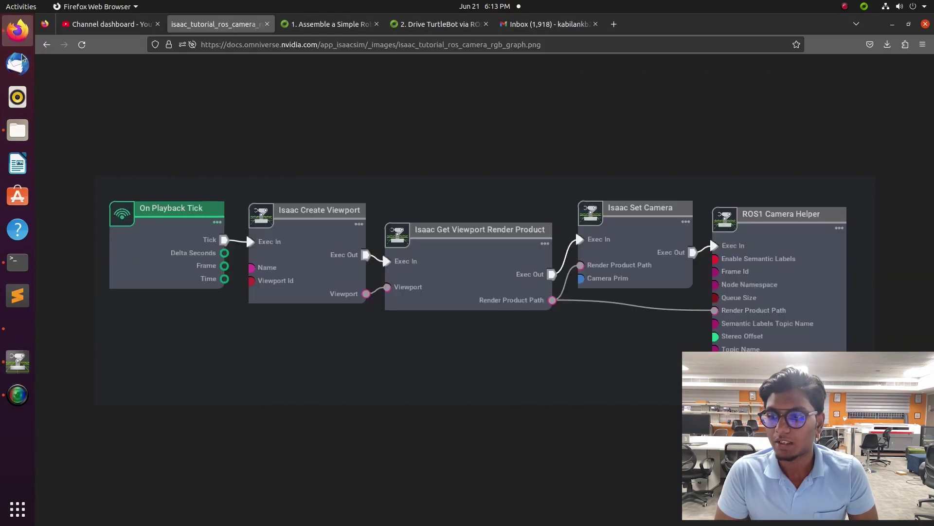
pyautogui.click(16, 369)
# Add a new Isaac Set Camera node and connect Render Product Path to it.
pyautogui.click(106, 379)
pyautogui.write('isaac')
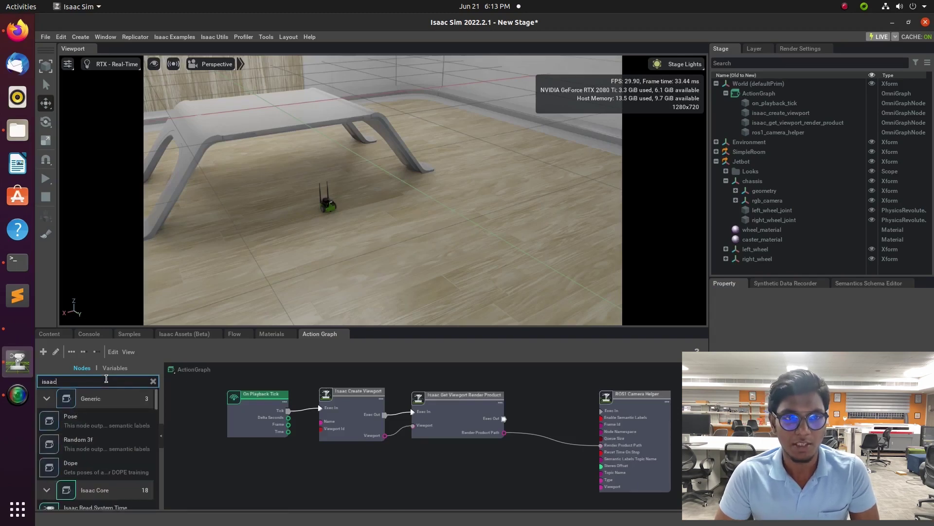
pyautogui.write(' set ')
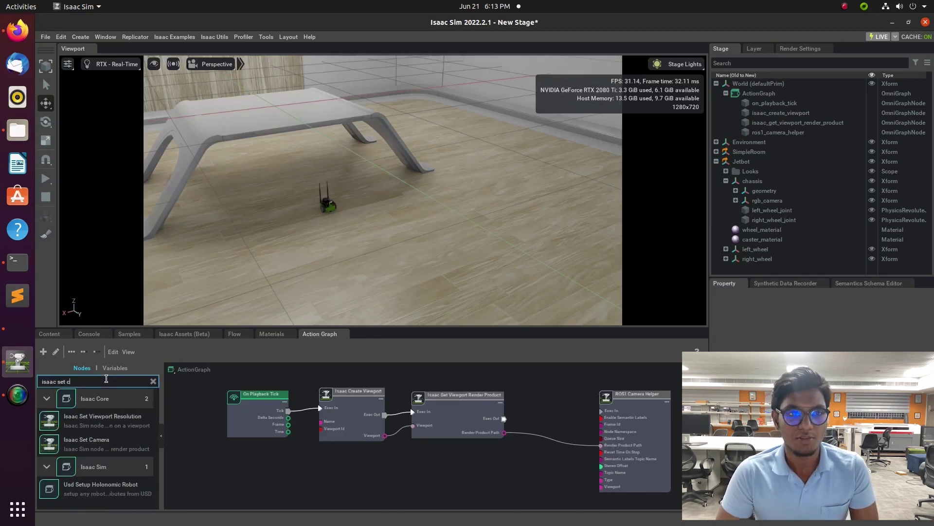
pyautogui.write('ca')
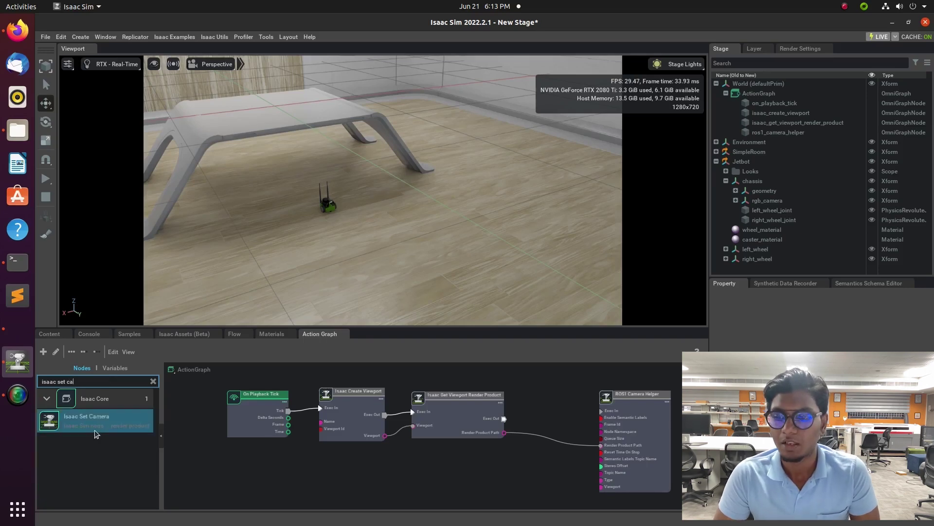
pyautogui.moveTo(93, 431); pyautogui.dragTo(533, 399)
pyautogui.moveTo(504, 432); pyautogui.dragTo(527, 431)
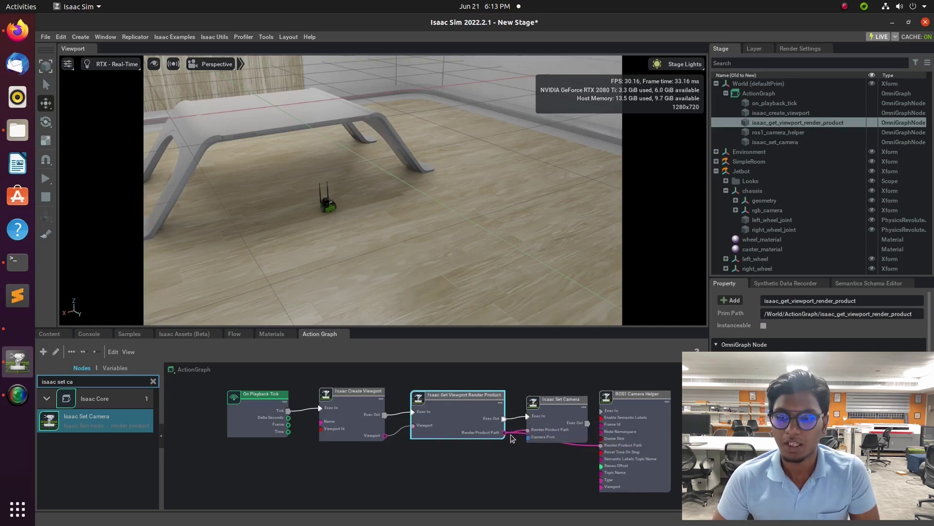
# Rearrange the nodes and chain Isaac Set Camera's Exec Out into ROS1 Camera Helper.
pyautogui.moveTo(545, 419)
pyautogui.mouseDown()
pyautogui.moveTo(542, 395)
pyautogui.moveTo(560, 422)
pyautogui.mouseUp()
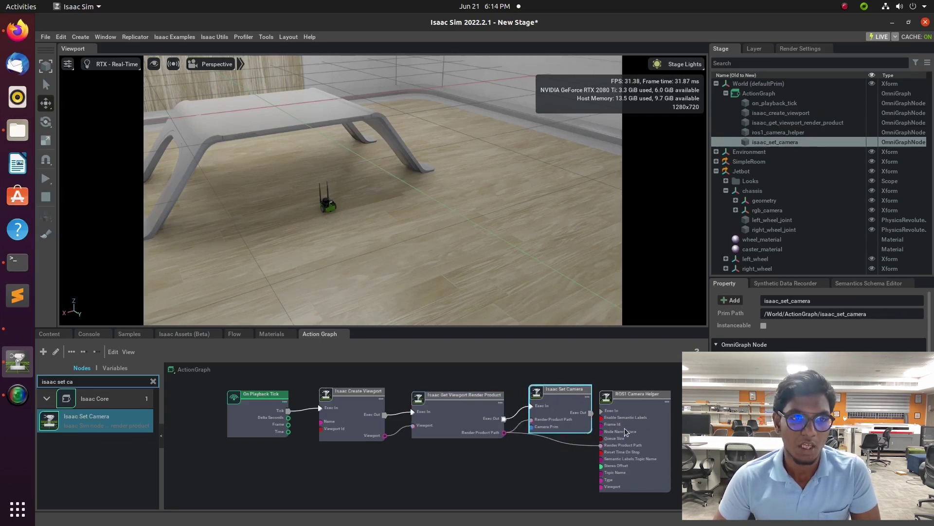
pyautogui.moveTo(632, 418); pyautogui.dragTo(663, 424)
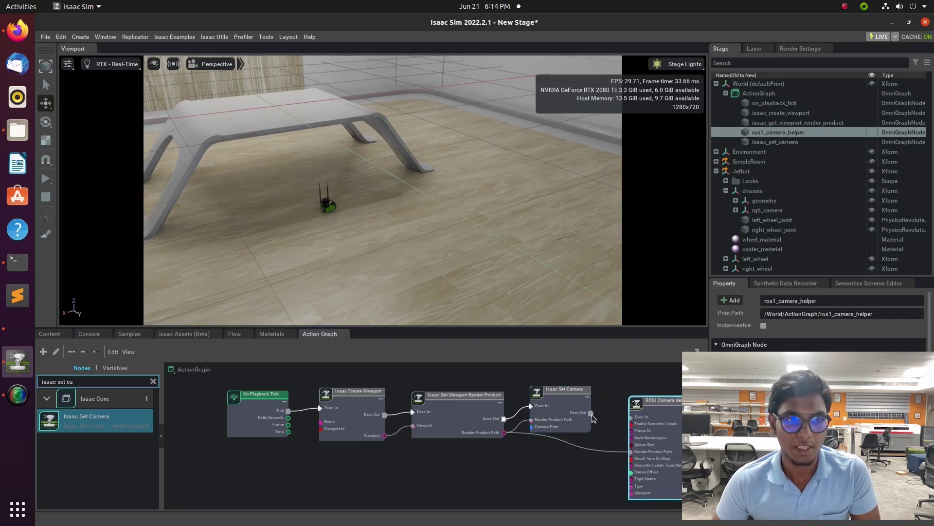
pyautogui.moveTo(591, 412); pyautogui.dragTo(643, 411)
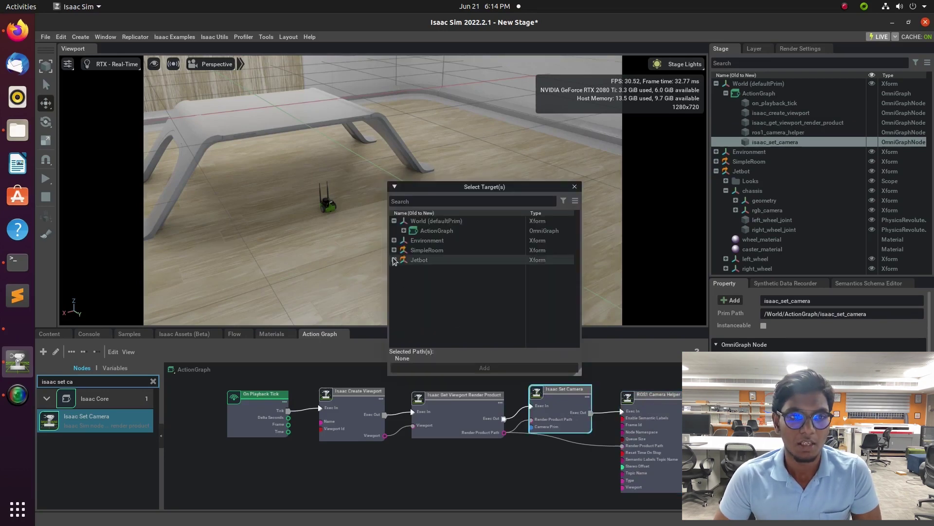
# Target Isaac Set Camera at jetbot_camera under Jetbot > chassis > rgb_camera.
pyautogui.click(395, 260)
pyautogui.click(403, 279)
pyautogui.scroll(-1, 437, 285)
pyautogui.click(414, 285)
pyautogui.scroll(-1, 455, 291)
pyautogui.click(450, 284)
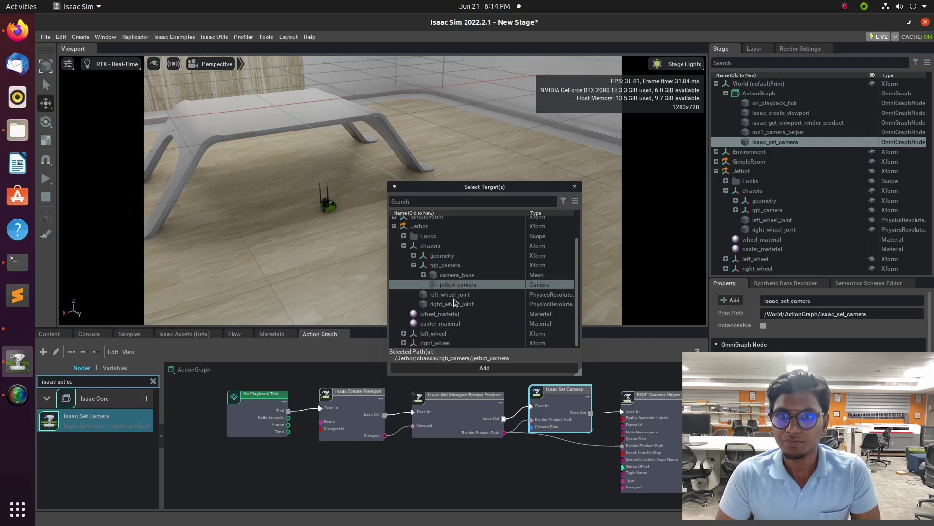
pyautogui.click(480, 369)
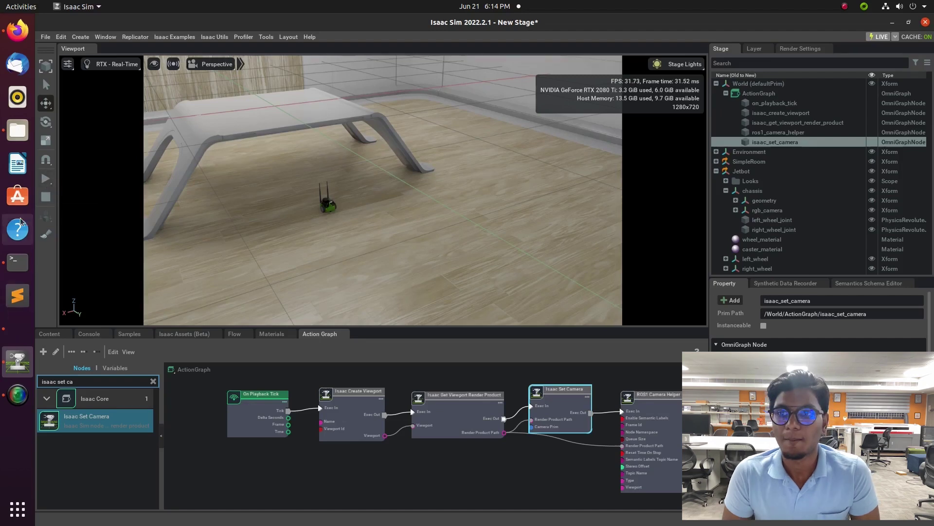
# Start the simulation and rerun rostopic list to confirm /rgb appears.
pyautogui.click(46, 178)
pyautogui.click(29, 260)
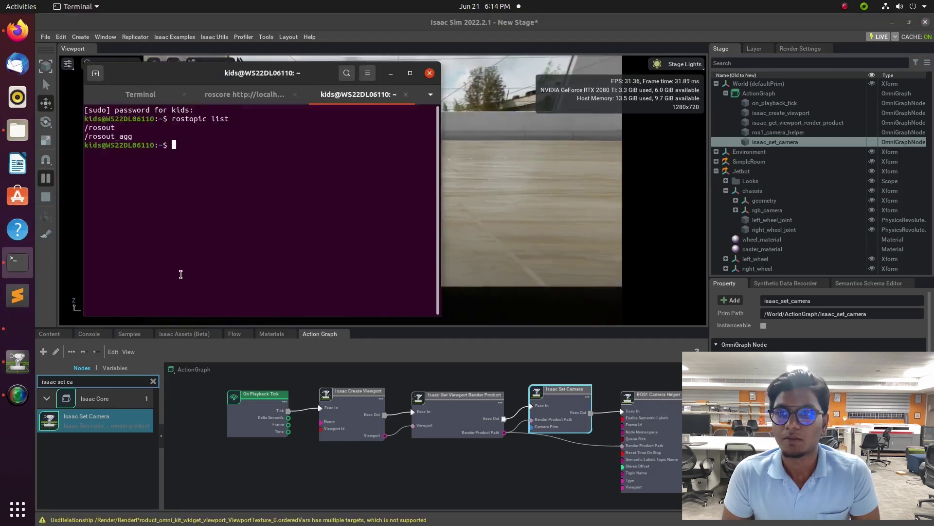
pyautogui.press('Up')
pyautogui.press('Return')
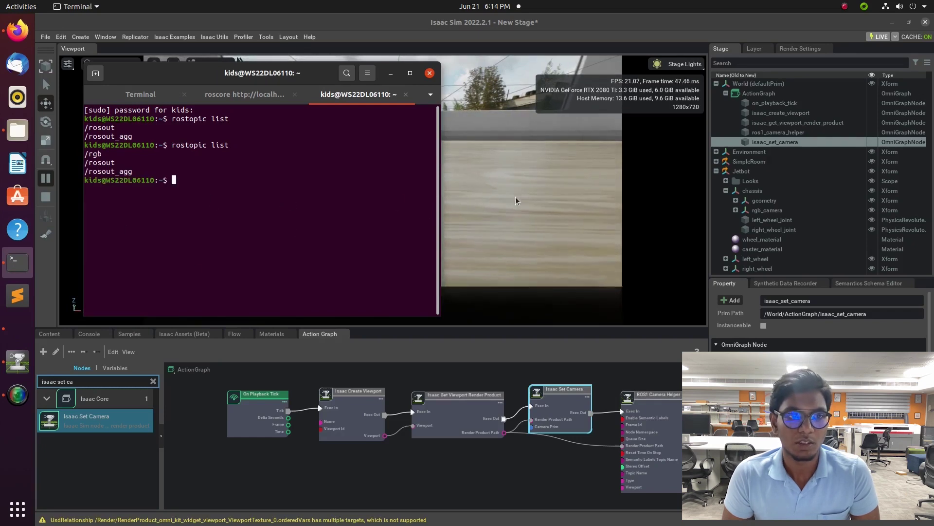
pyautogui.click(390, 73)
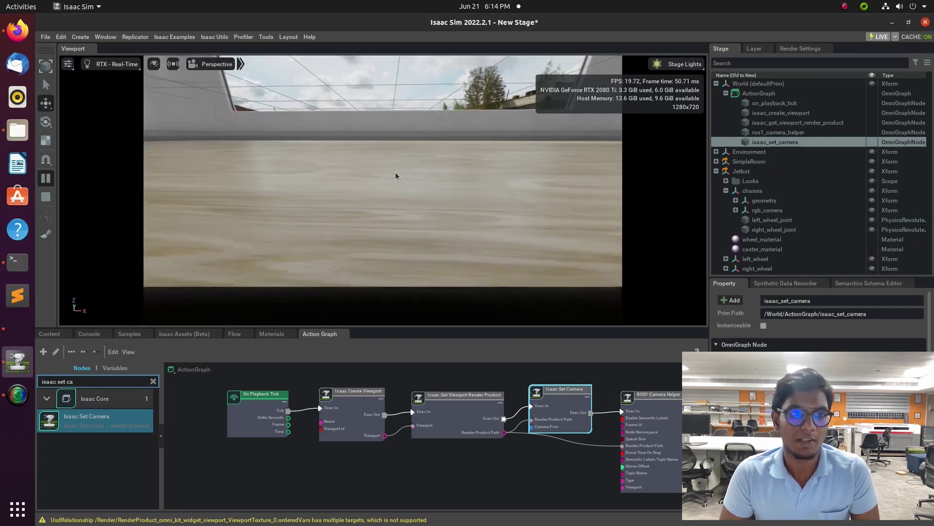
# Dock Viewport 2 with the room and Jetbot beside the camera view, then pause the simulation.
pyautogui.click(82, 39)
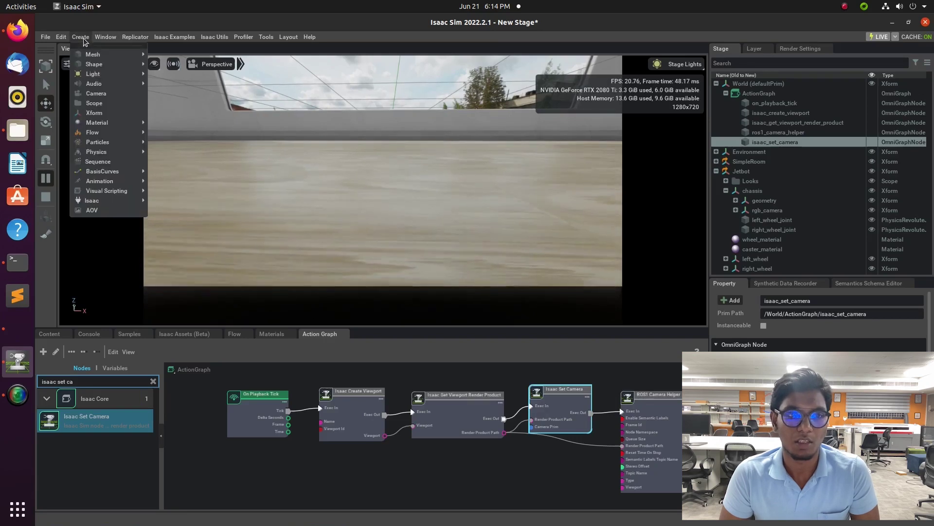
pyautogui.moveTo(115, 39)
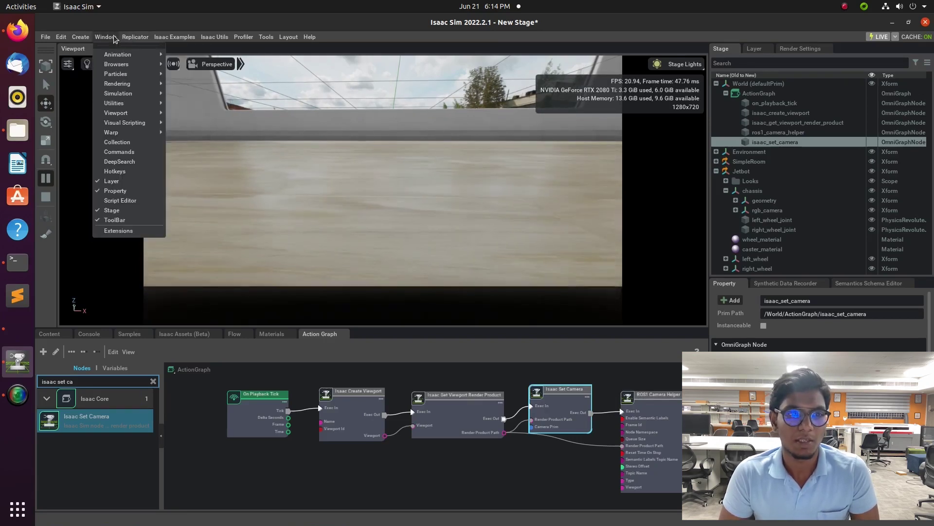
pyautogui.moveTo(141, 113)
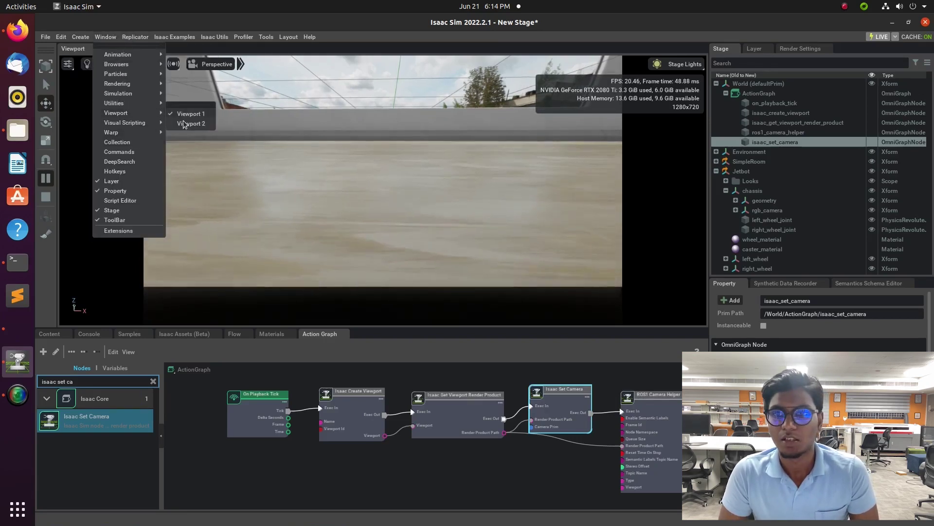
pyautogui.click(185, 123)
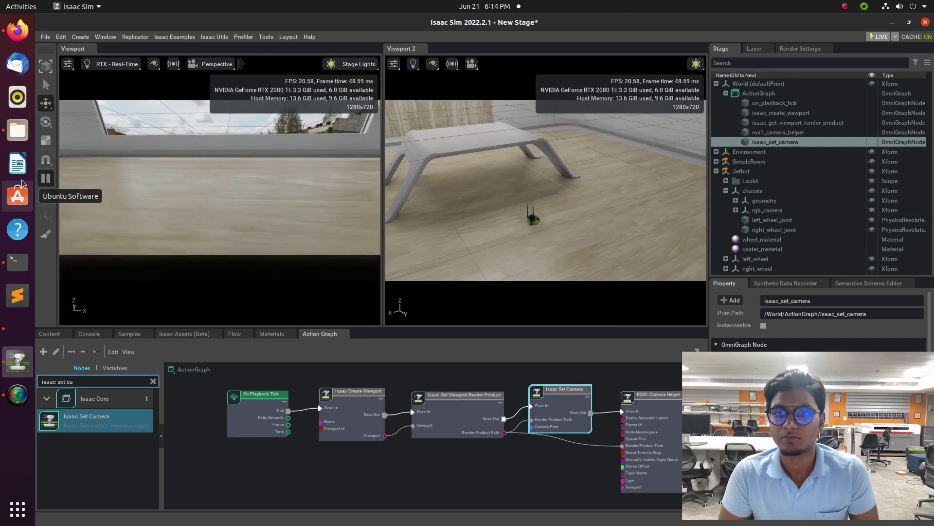
pyautogui.click(50, 181)
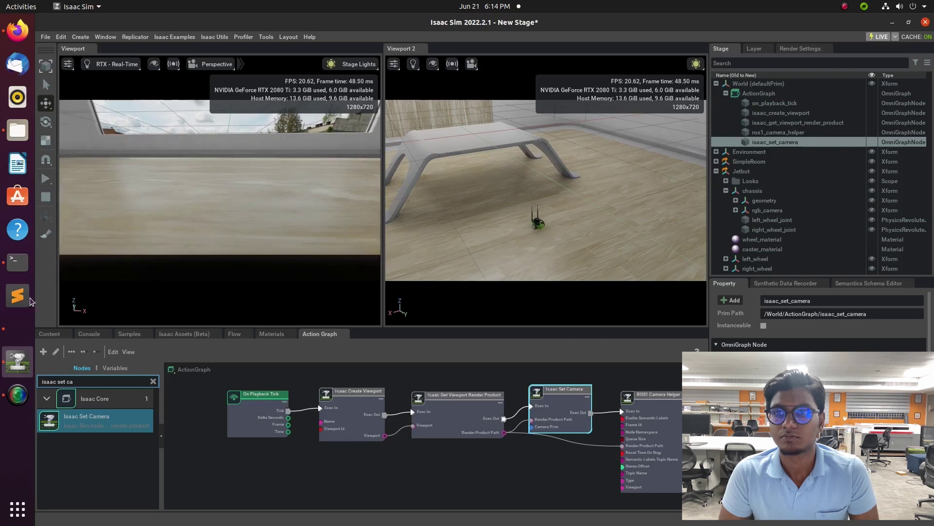
# Rerun rostopic list in Terminal to confirm /rgb, then select the ROS1 Camera Helper node.
pyautogui.click(13, 264)
pyautogui.press('Up')
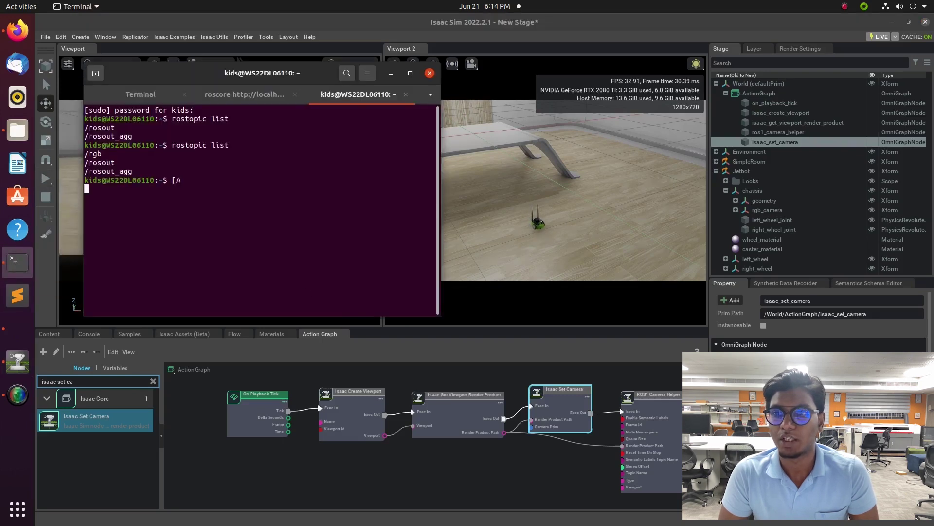
pyautogui.write('rostopic list')
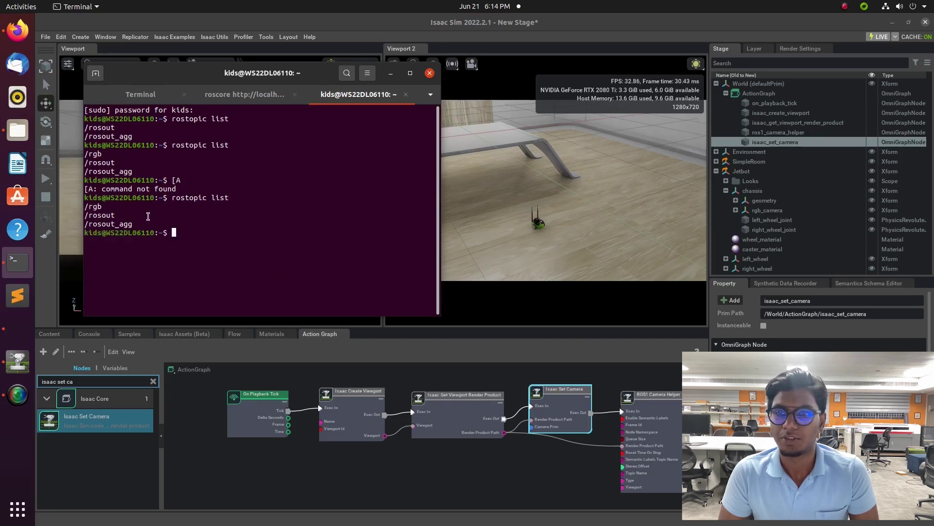
pyautogui.hotkey('ctrl', 'l')
pyautogui.press('Up')
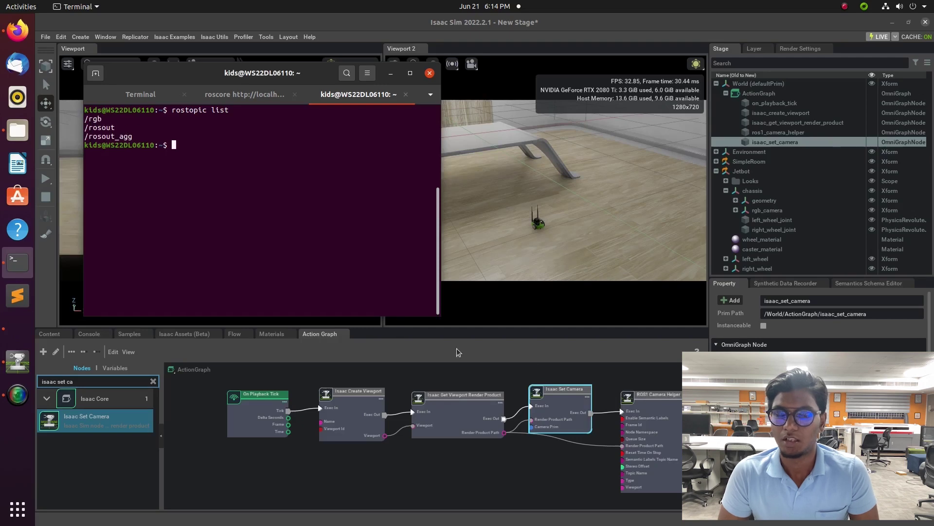
pyautogui.click(643, 403)
pyautogui.scroll(-10, 818, 316)
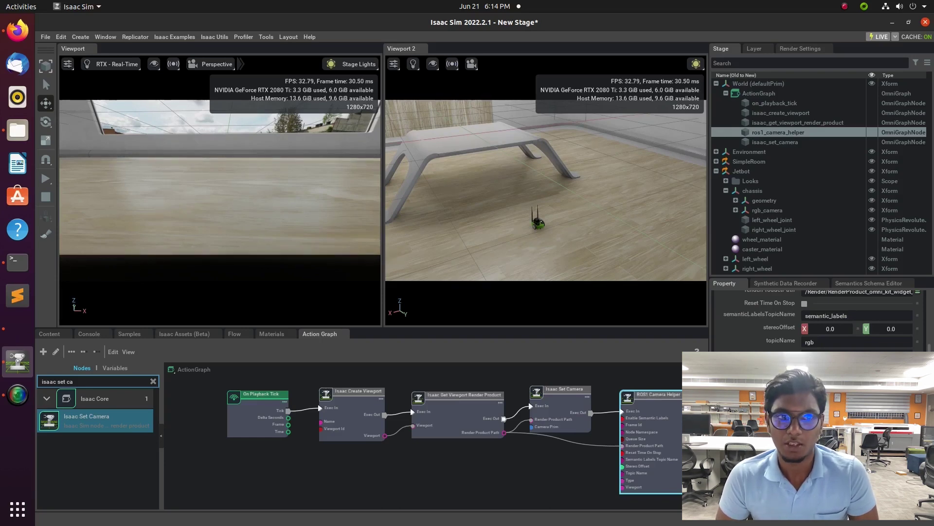
# Change the Camera Helper's topicName from rgb to image, play, and check topics in Terminal.
pyautogui.doubleClick(825, 340)
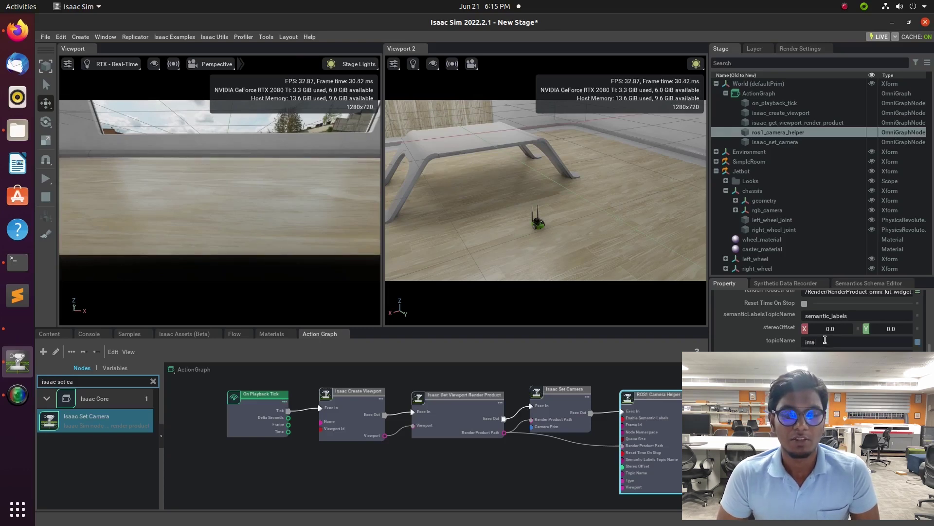
pyautogui.write('image')
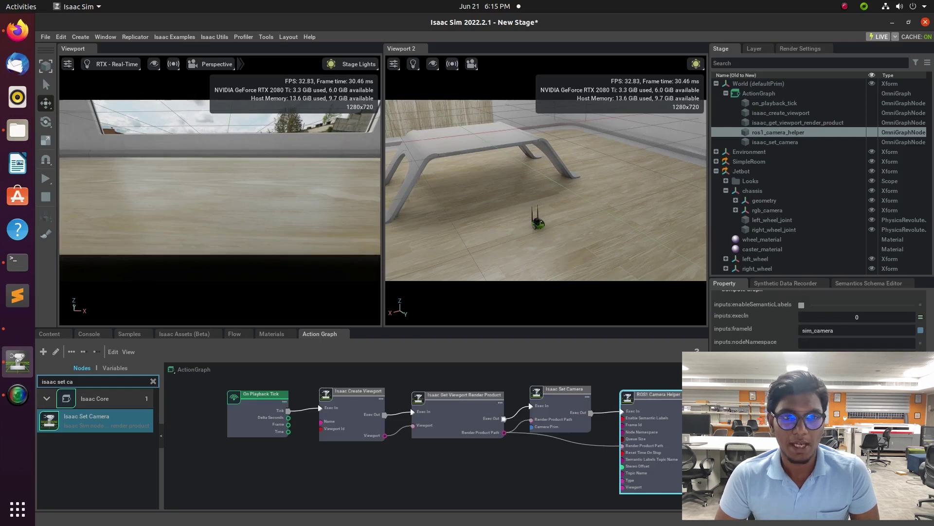
pyautogui.scroll(-4, 820, 316)
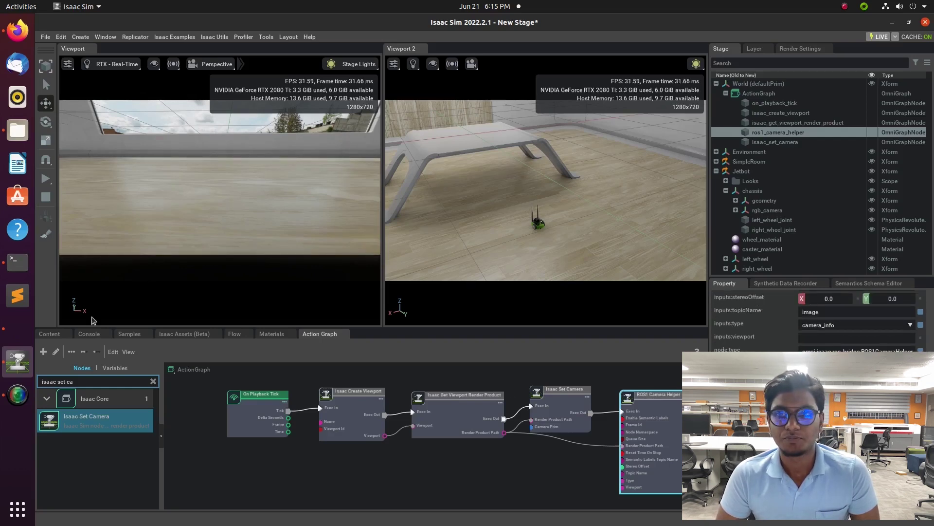
pyautogui.click(46, 178)
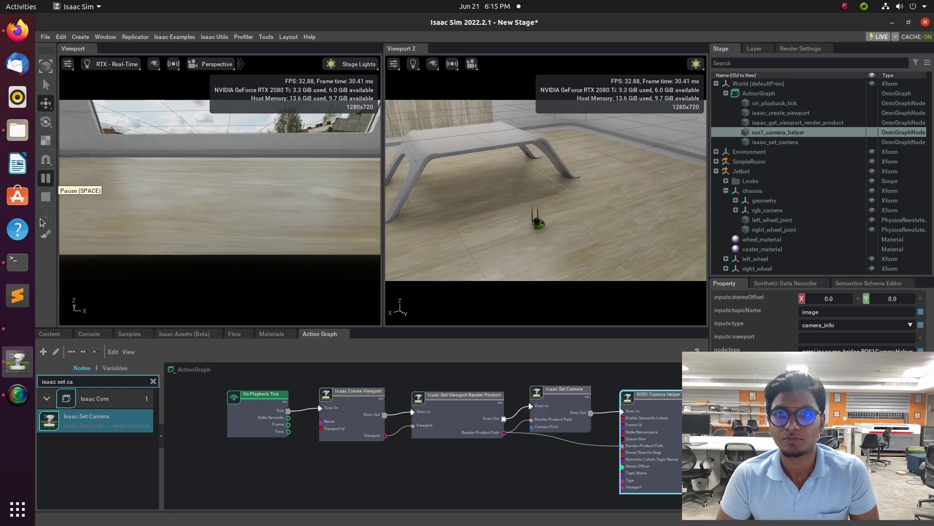
pyautogui.click(18, 269)
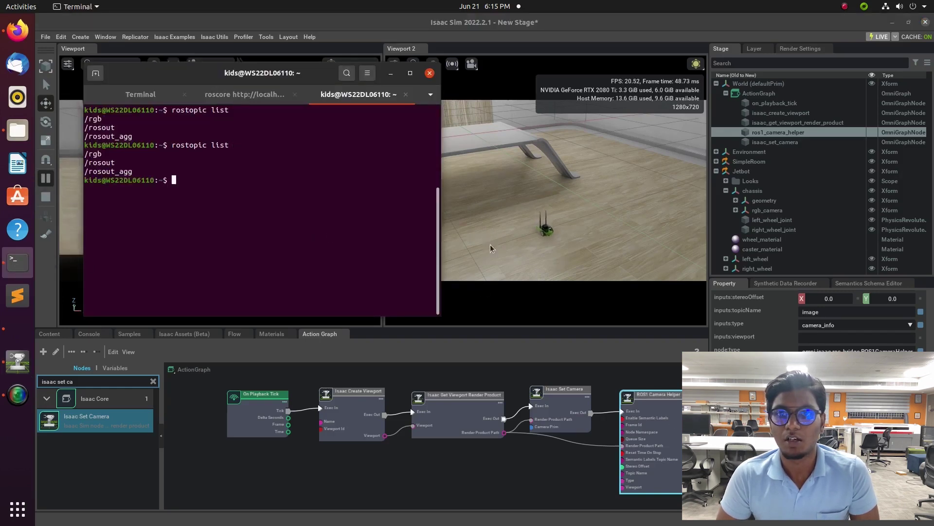
pyautogui.click(480, 309)
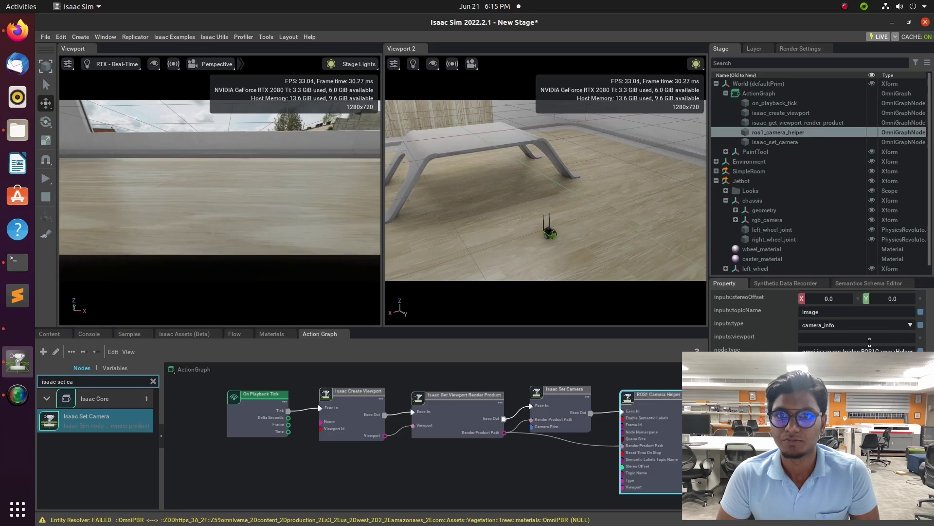
# Find and select the Jetbot's left_wheel_joint in the Stage tree.
pyautogui.scroll(3, 817, 316)
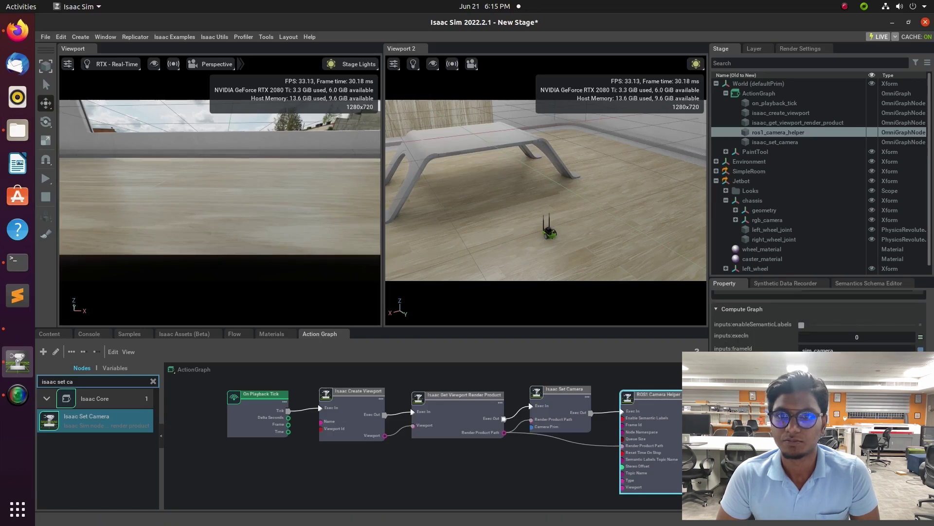
pyautogui.scroll(3, 817, 317)
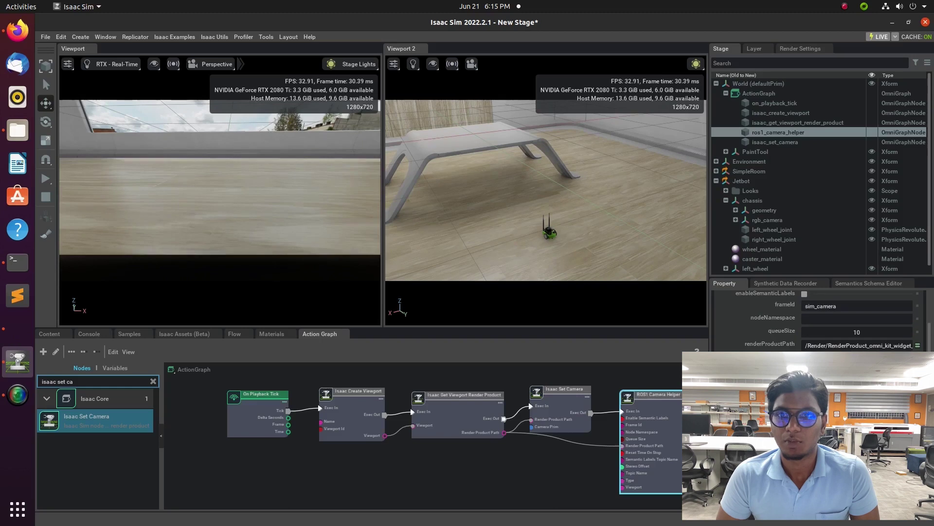
pyautogui.scroll(2, 817, 316)
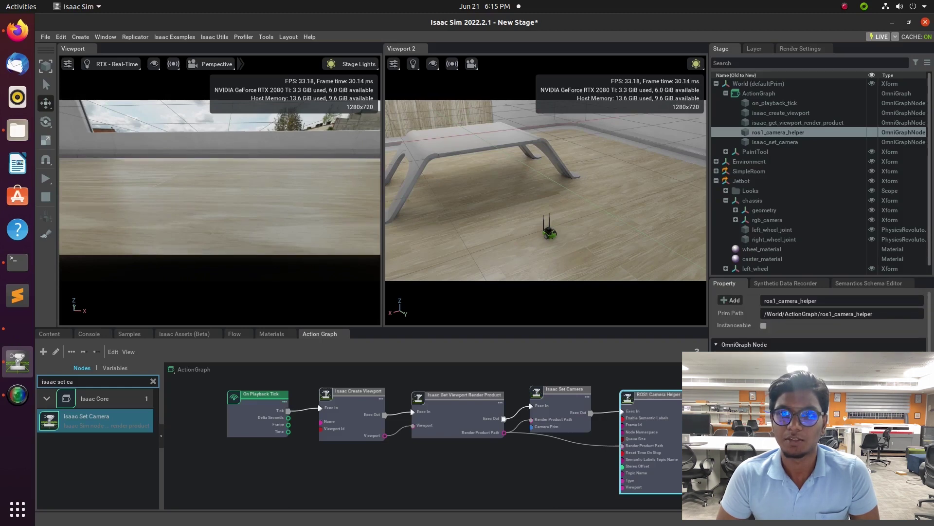
pyautogui.scroll(-5, 818, 316)
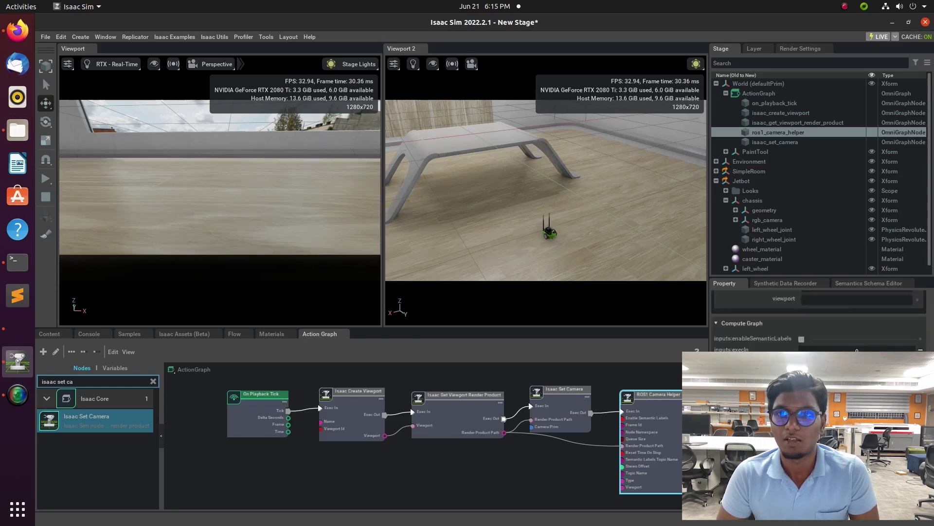
pyautogui.scroll(-4, 818, 316)
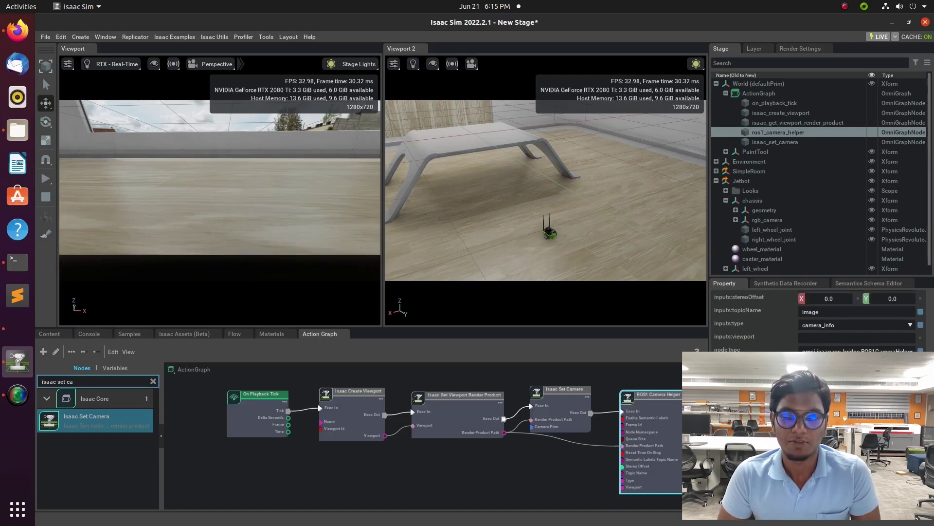
pyautogui.scroll(4, 817, 316)
pyautogui.scroll(6, 817, 316)
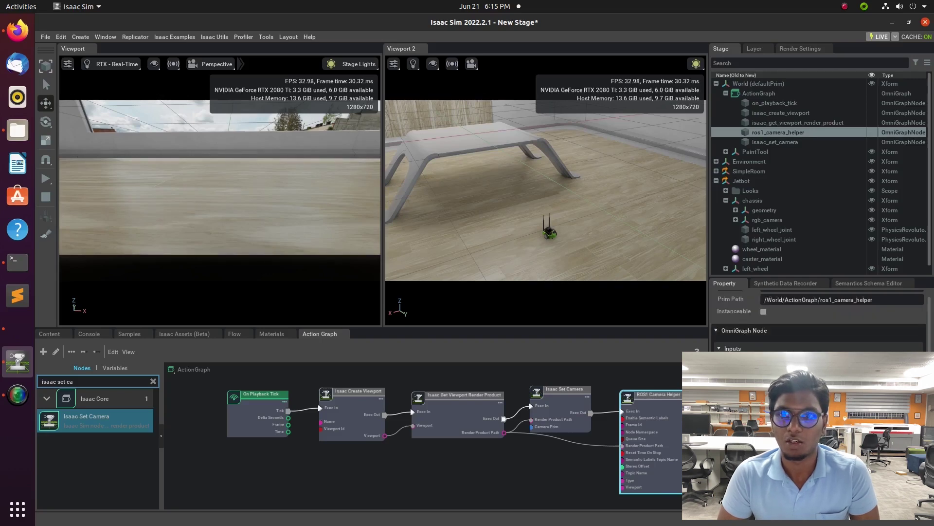
pyautogui.scroll(1, 817, 316)
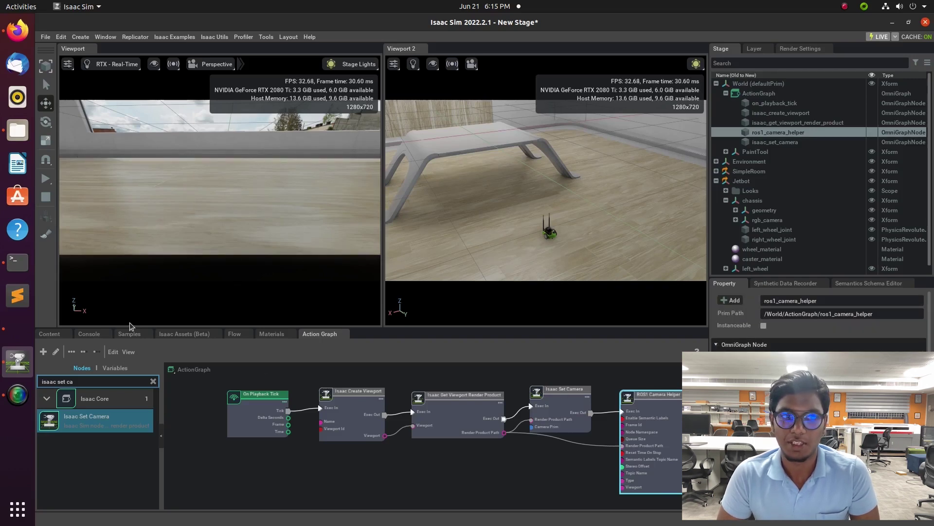
pyautogui.scroll(-1, 785, 194)
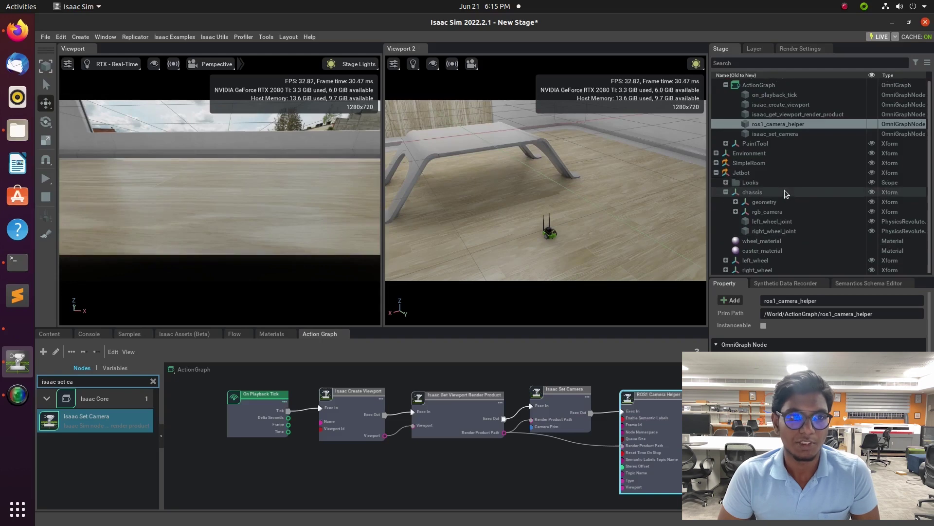
pyautogui.click(792, 220)
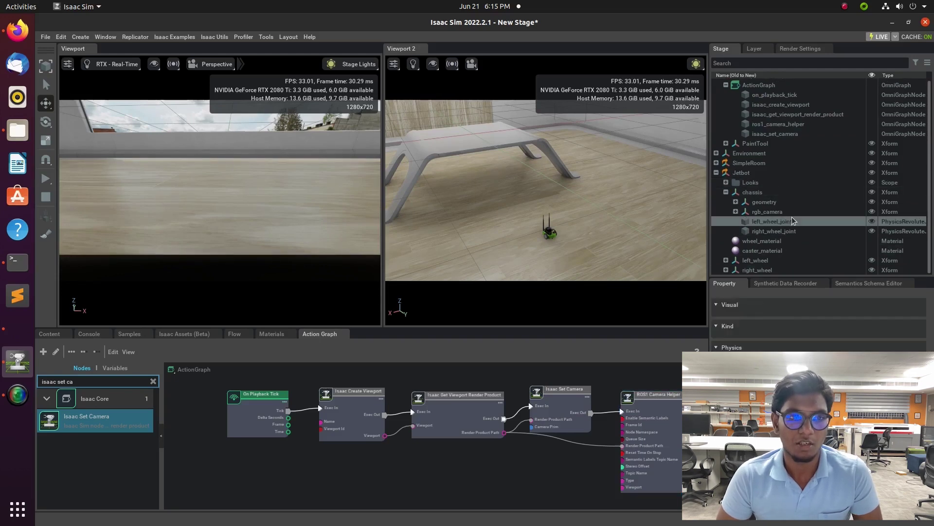
# Review the joint's Drive settings and pan Viewport 2 to follow the driving Jetbot.
pyautogui.scroll(-5, 817, 321)
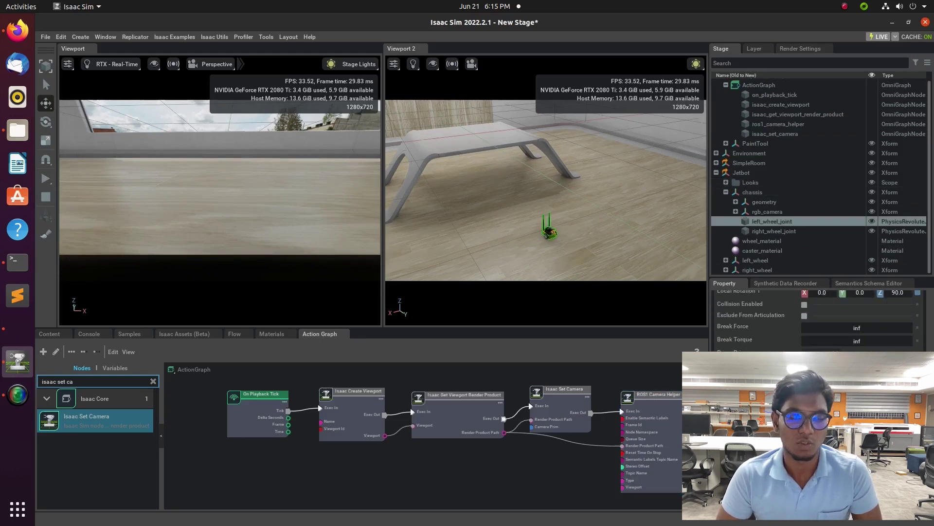
pyautogui.scroll(-3, 817, 316)
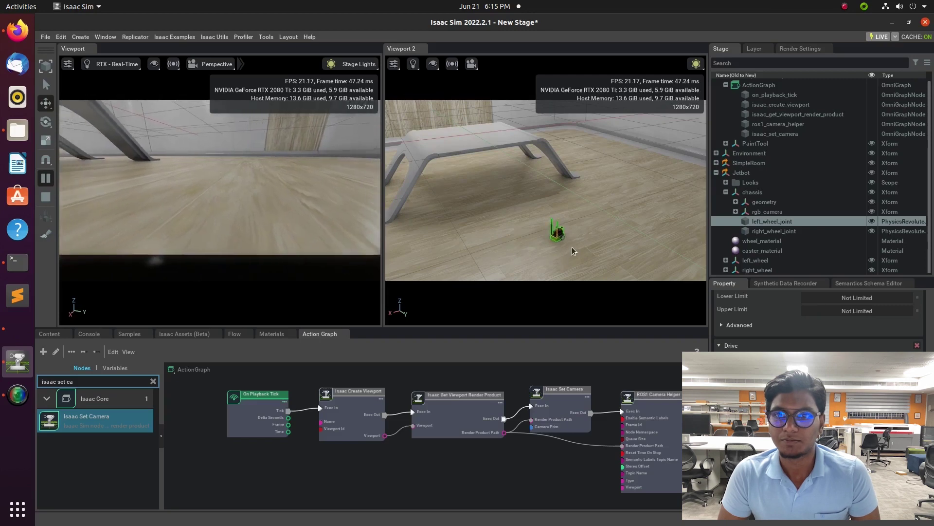
pyautogui.scroll(2, 572, 247)
pyautogui.scroll(3, 588, 250)
pyautogui.moveTo(582, 253); pyautogui.dragTo(542, 257, button='middle')
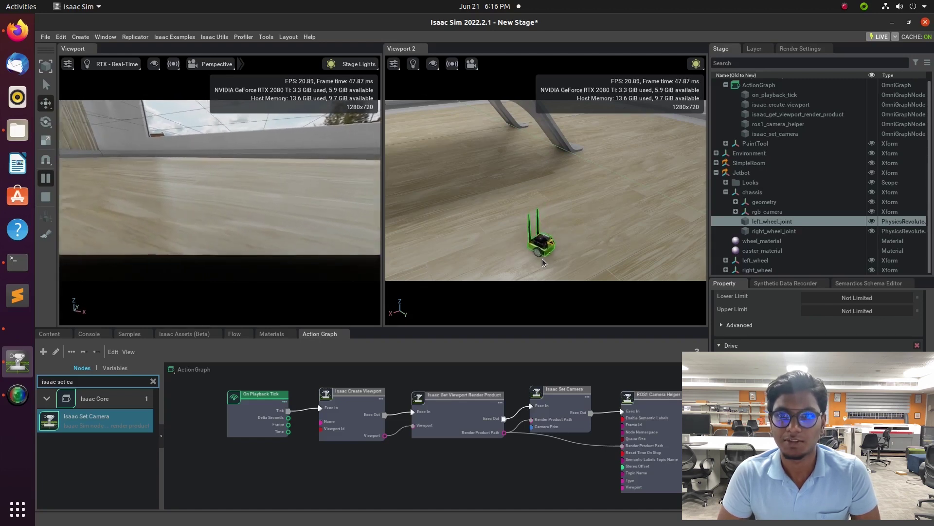
# Rerun rostopic list in Terminal and highlight the /rgb topic line.
pyautogui.click(8, 276)
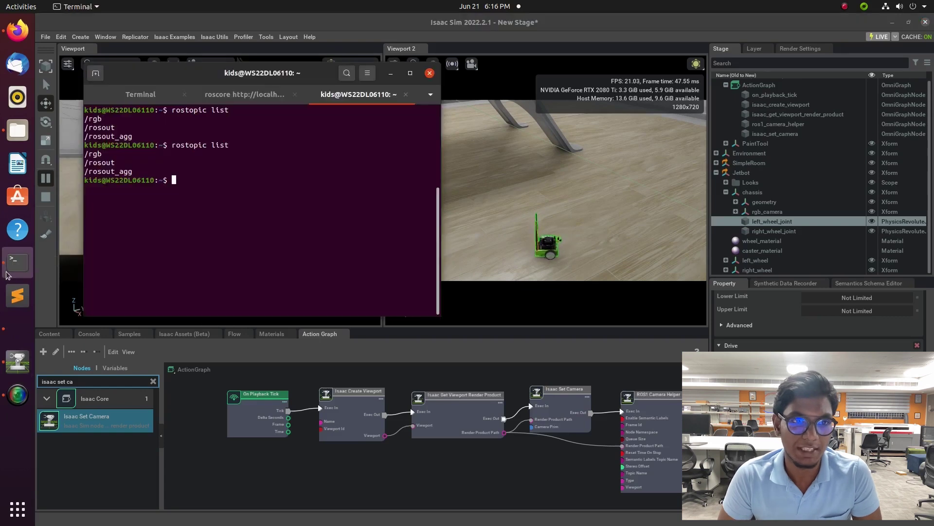
pyautogui.press('Up')
pyautogui.press('Return')
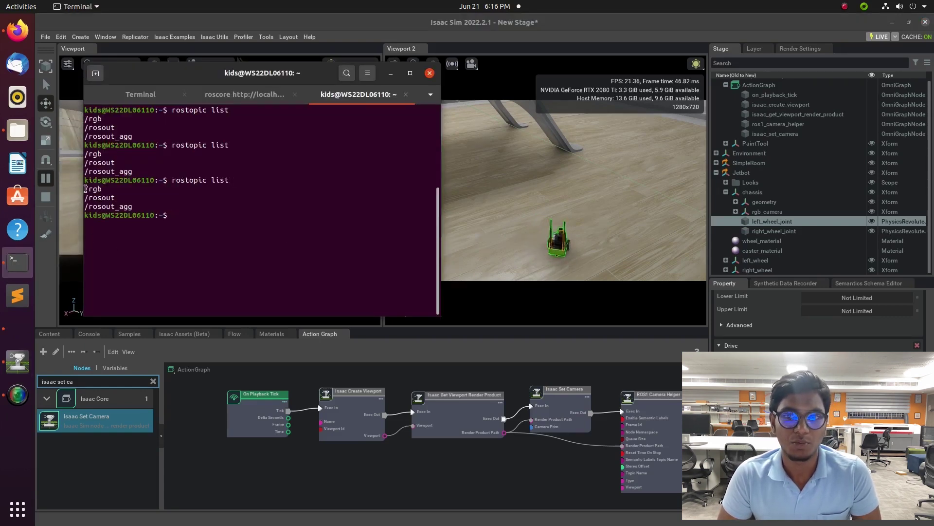
pyautogui.tripleClick(87, 189)
# Pause and resume the simulation, then launch rqt from Terminal.
pyautogui.click(46, 178)
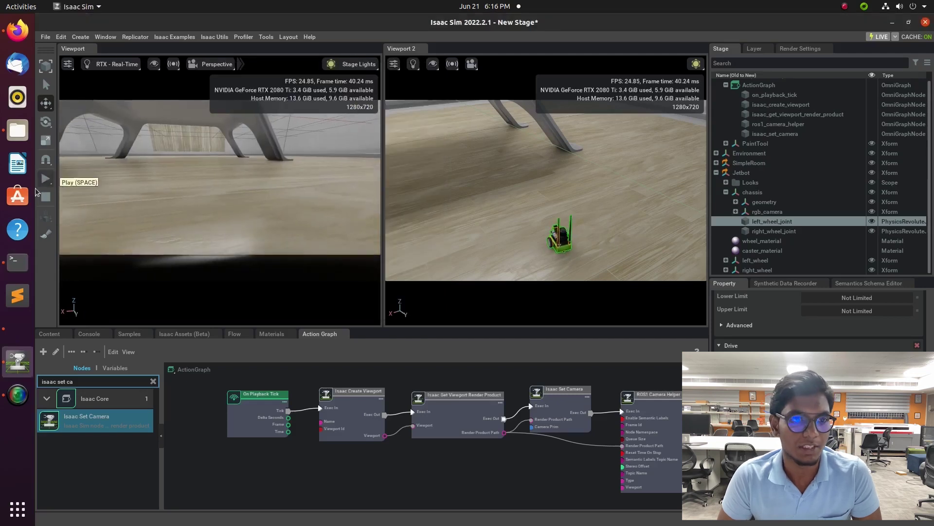
pyautogui.click(17, 262)
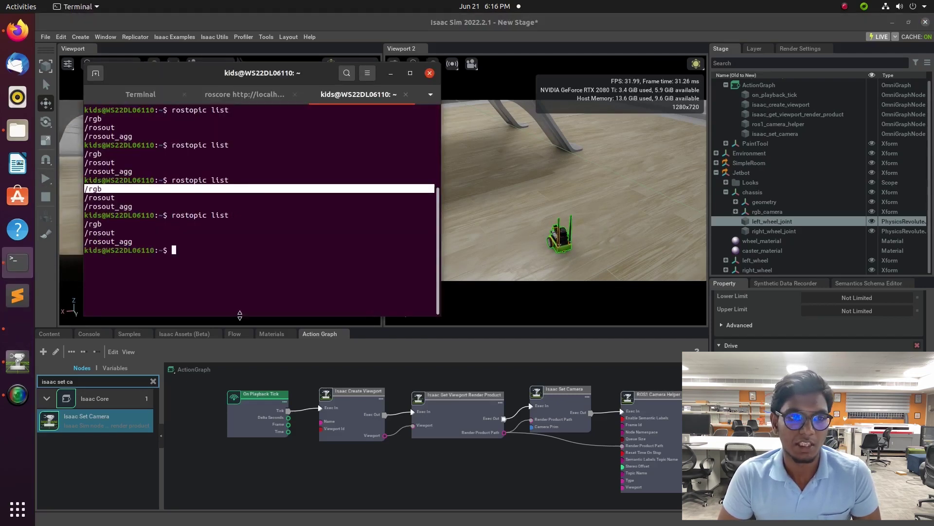
pyautogui.click(45, 178)
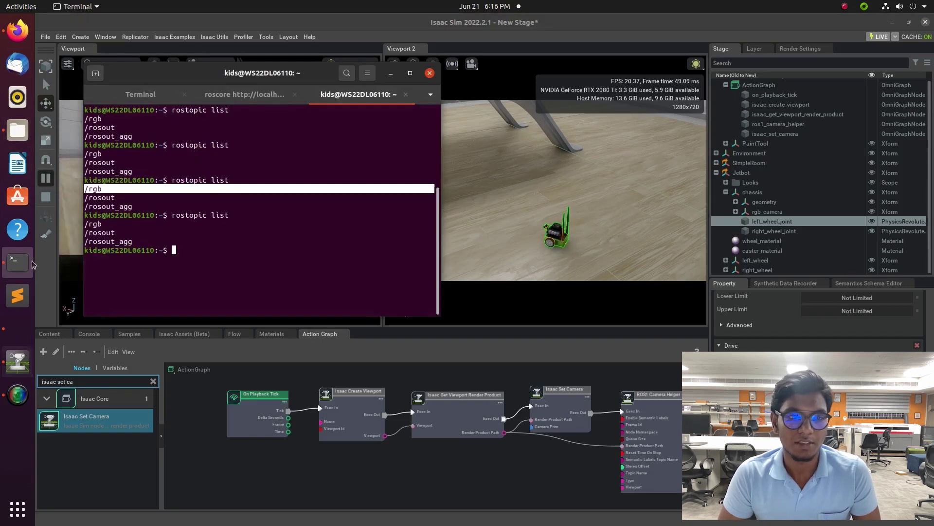
pyautogui.click(17, 262)
pyautogui.write('rqt')
pyautogui.press('Return')
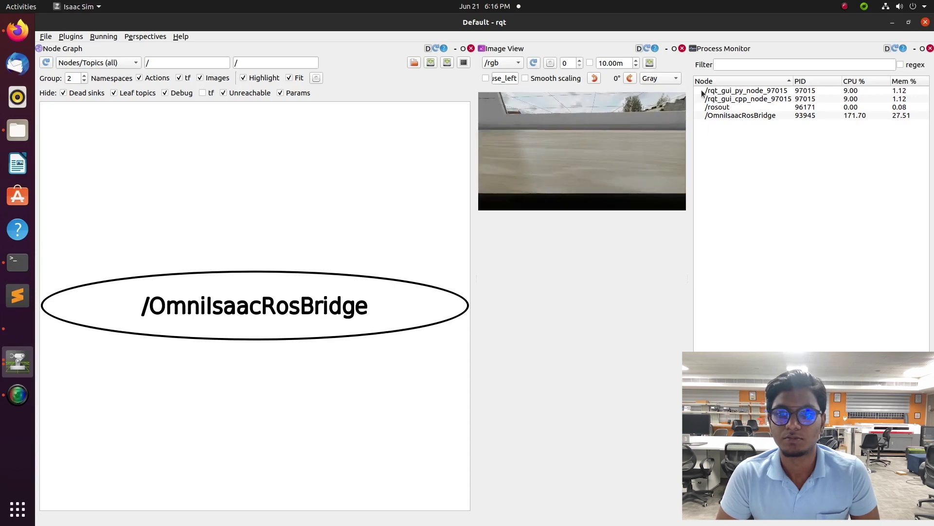
# Select /OmniIsaacRosBridge in Process Monitor and set the node graph to Nodes only.
pyautogui.click(716, 118)
pyautogui.click(715, 118)
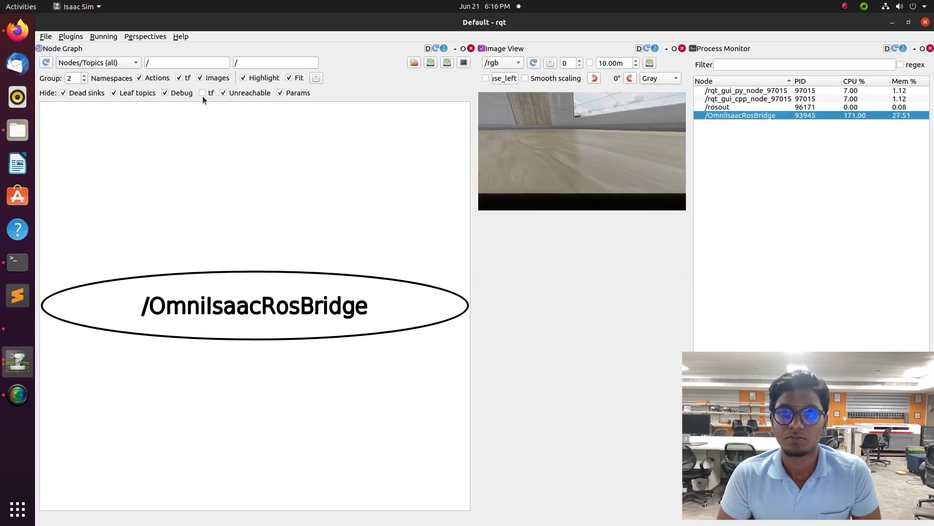
pyautogui.click(97, 62)
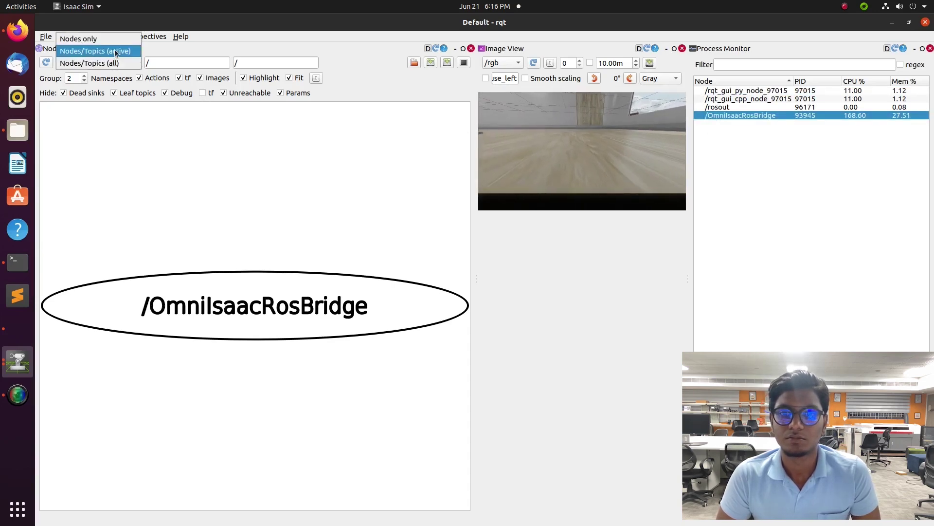
pyautogui.click(90, 50)
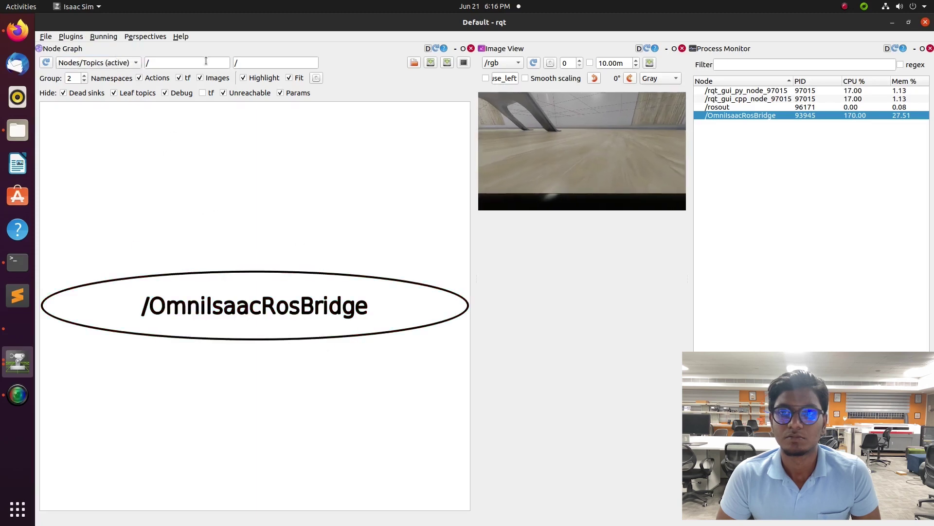
pyautogui.click(98, 62)
pyautogui.click(83, 49)
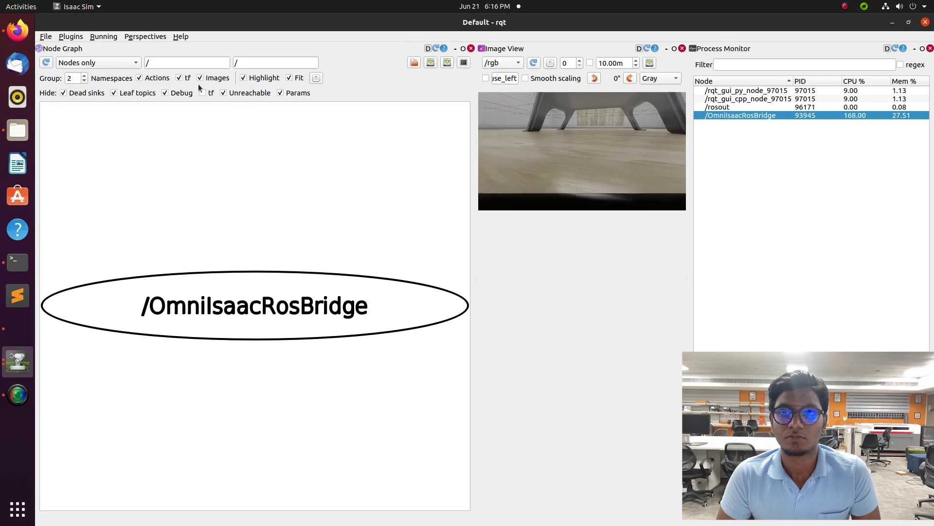
# Add a second Image View plugin streaming the /rgb topic.
pyautogui.click(72, 37)
pyautogui.moveTo(121, 207)
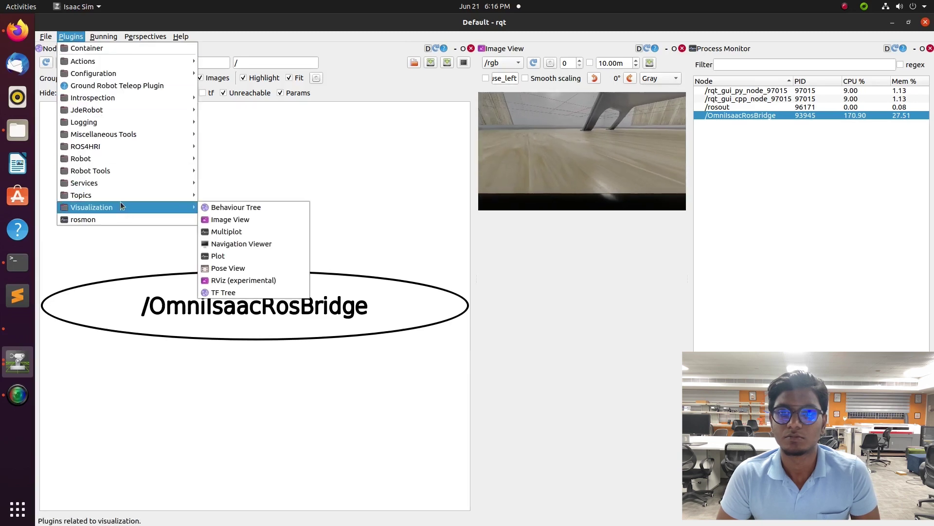
pyautogui.click(261, 220)
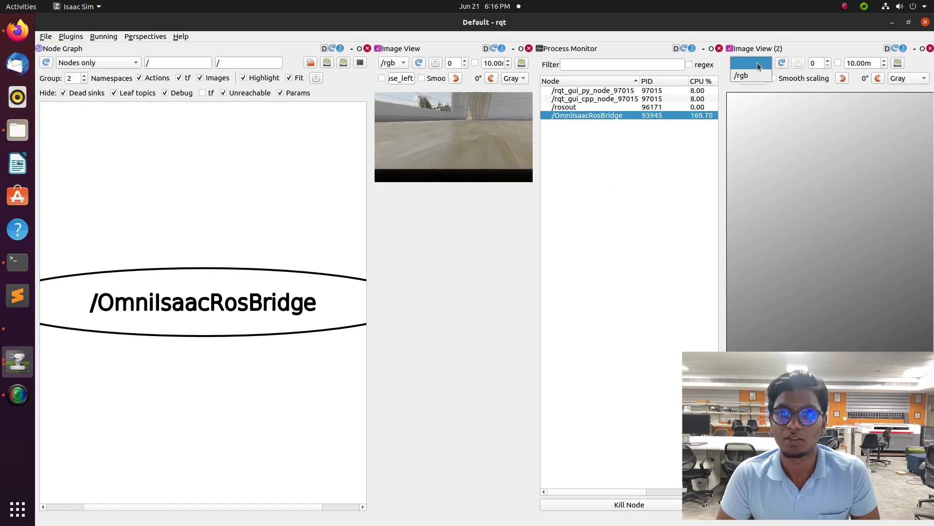
pyautogui.click(758, 76)
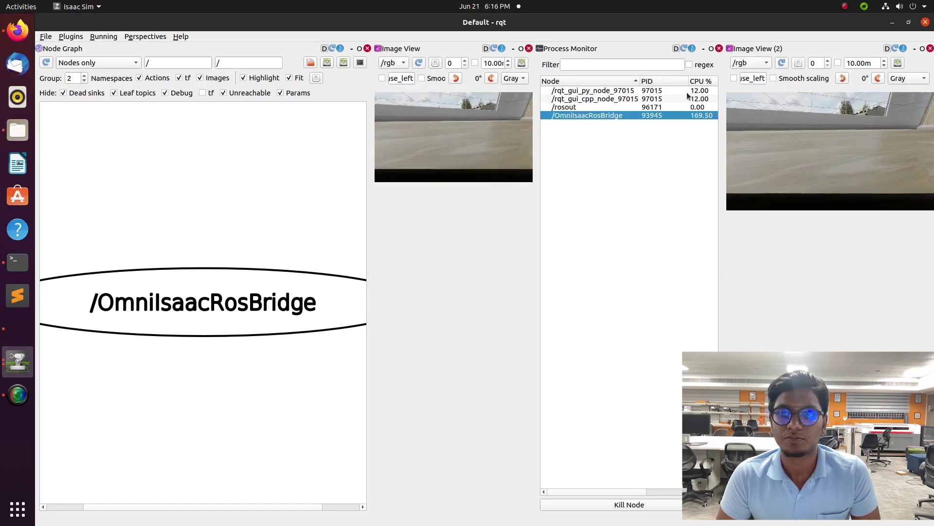
# Browse the Visualization plugins for RViz, then close the menu without launching anything.
pyautogui.click(71, 36)
pyautogui.moveTo(121, 206)
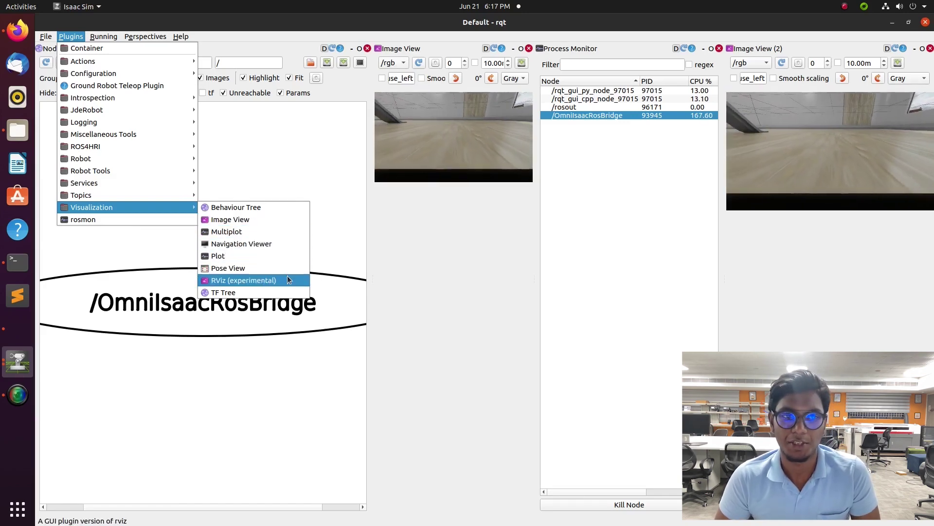
pyautogui.press('Escape')
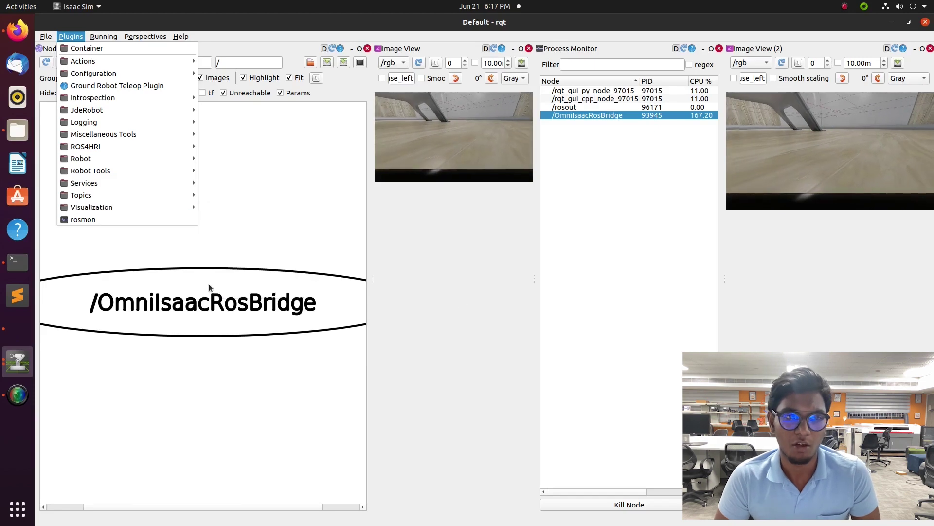
pyautogui.press('Escape')
# Stop rqt with Ctrl+C and echo the /rgb topic's raw pixel values with rostopic.
pyautogui.click(17, 262)
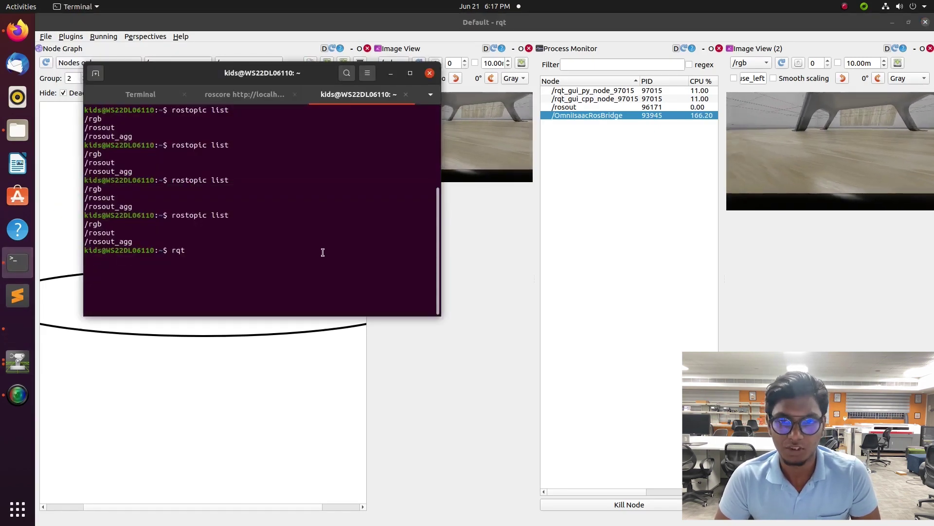
pyautogui.press('Return')
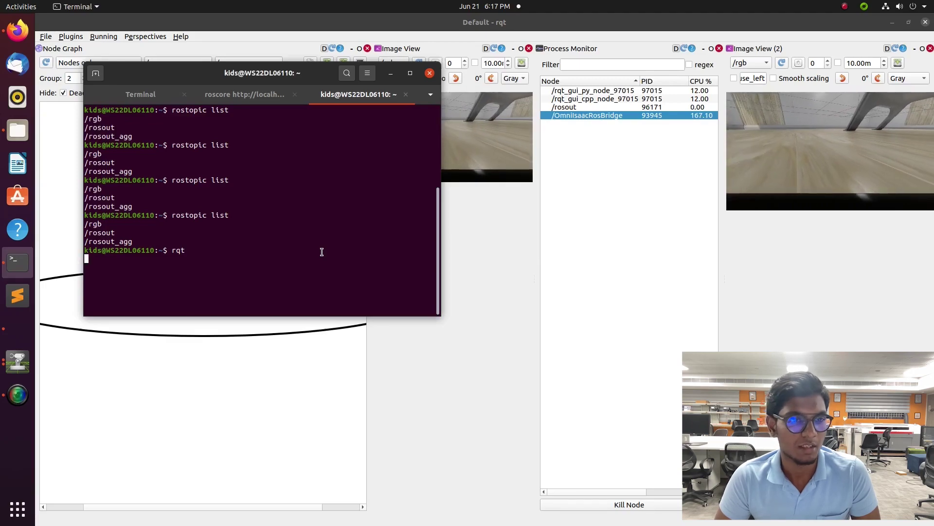
pyautogui.hotkey('ctrl', 'c')
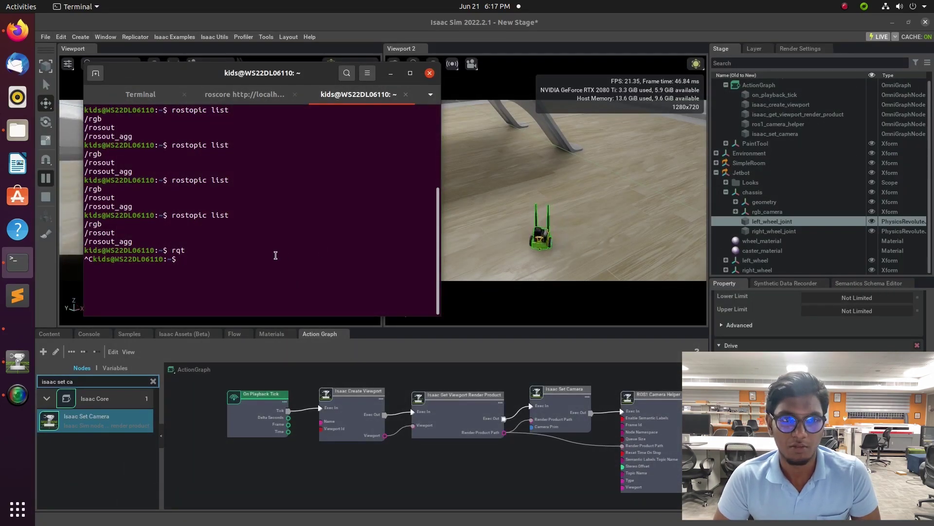
pyautogui.write('rosto')
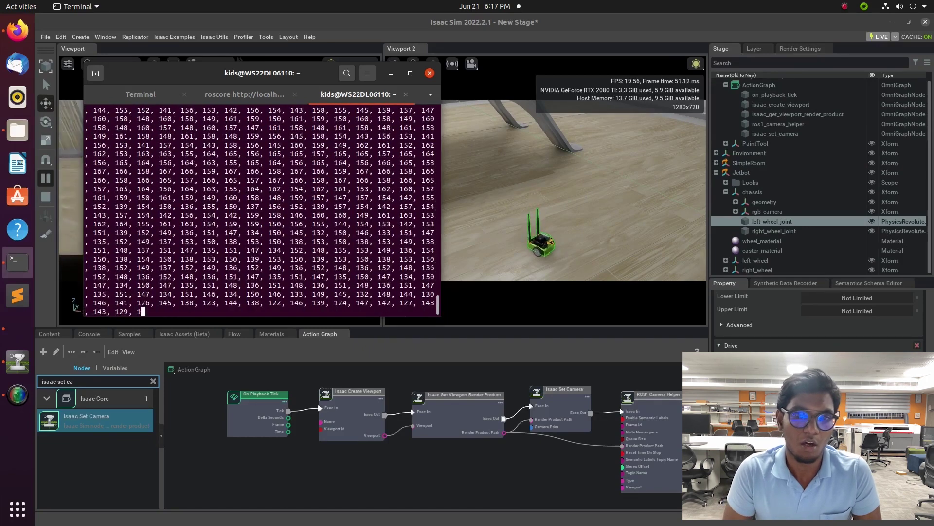
pyautogui.hotkey('alt', 'Tab')
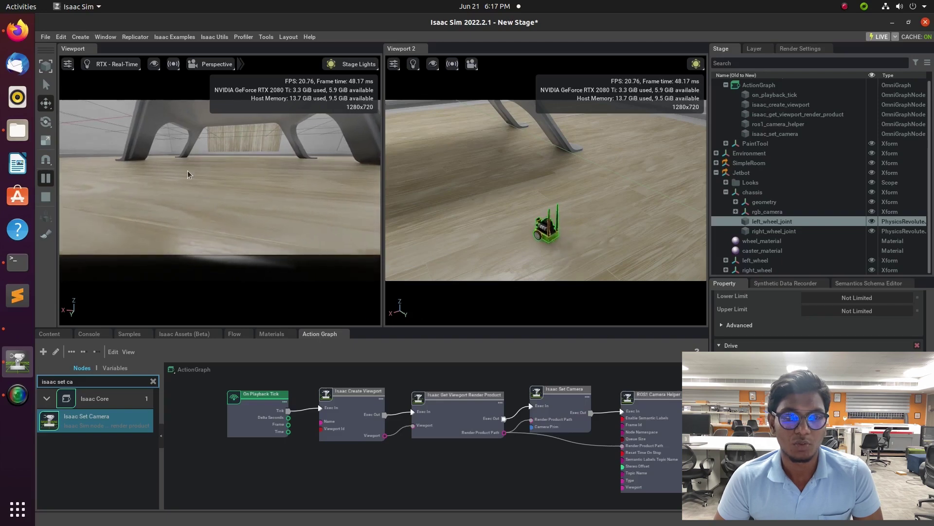
pyautogui.click(17, 262)
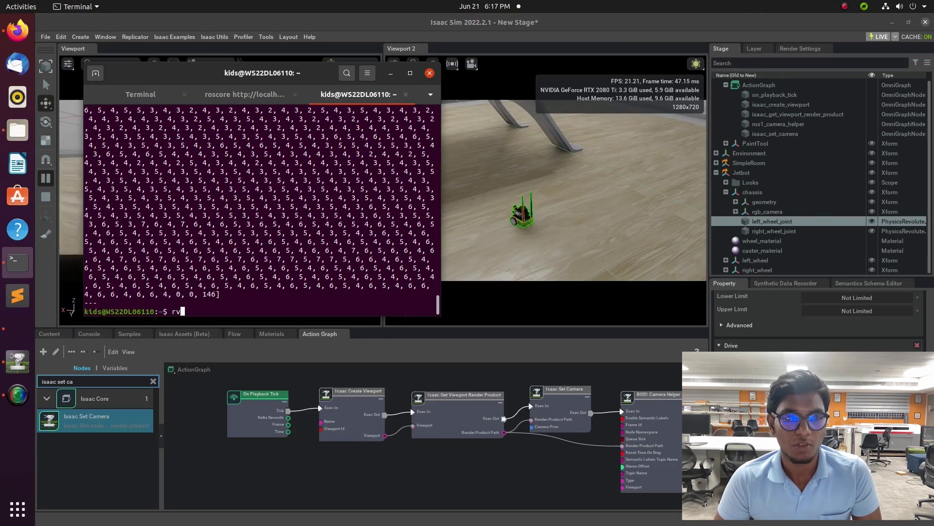
# Launch RViz and set the Global Options Fixed Frame to sim_camera.
pyautogui.write('rviz')
pyautogui.press('Return')
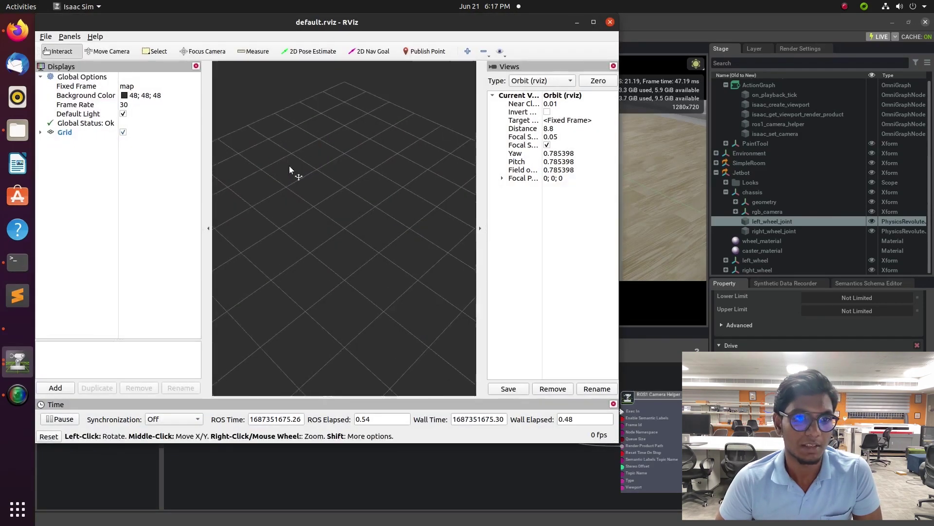
pyautogui.click(146, 86)
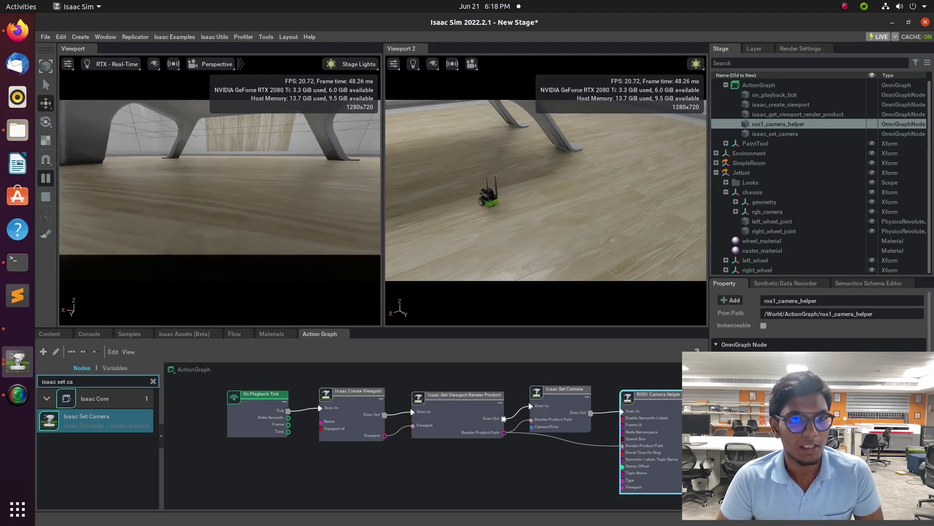
pyautogui.click(17, 361)
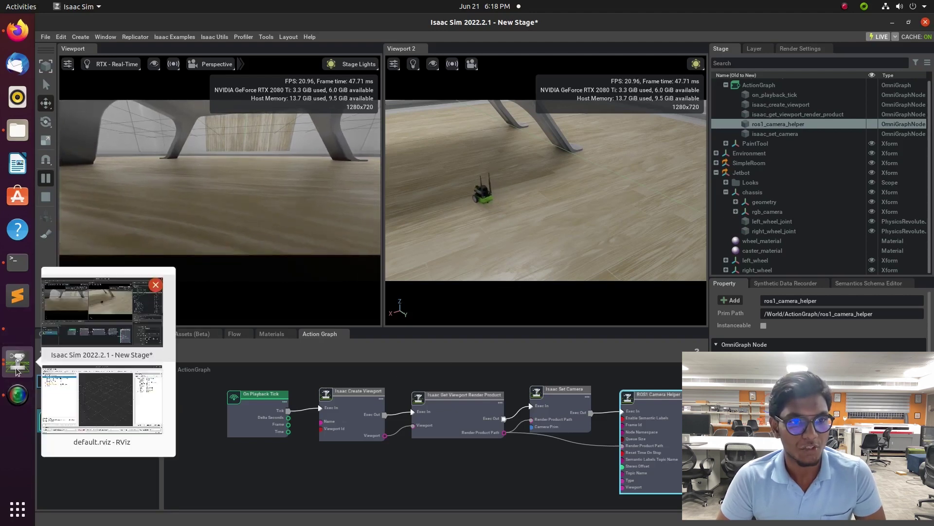
pyautogui.click(104, 404)
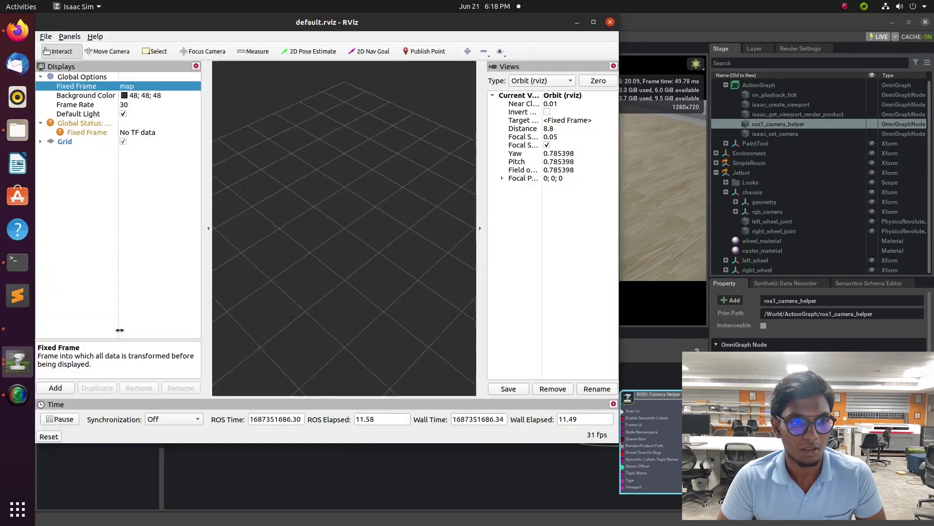
pyautogui.click(139, 85)
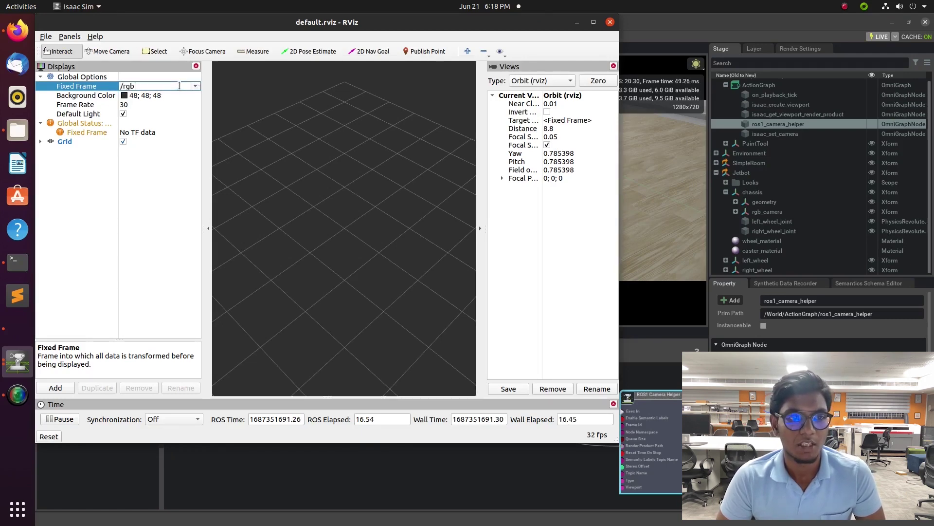
pyautogui.press('Return')
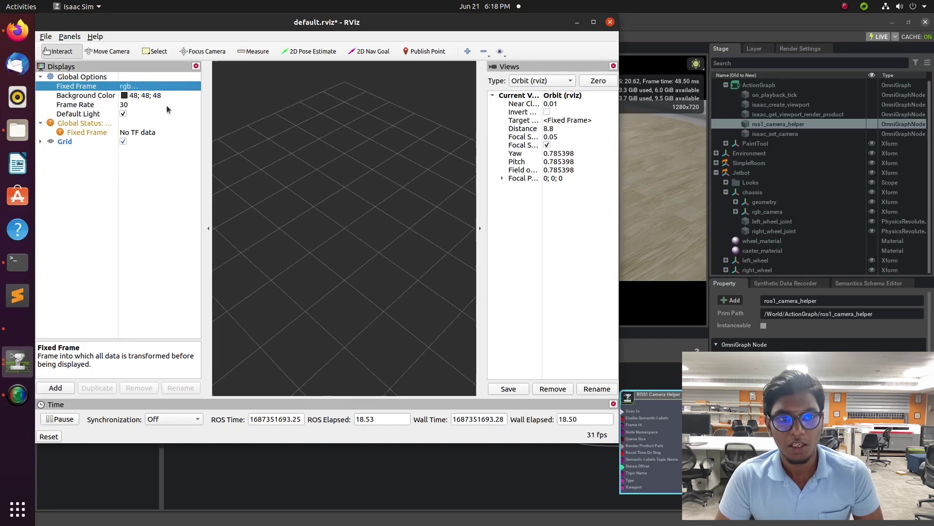
pyautogui.click(164, 108)
pyautogui.click(147, 86)
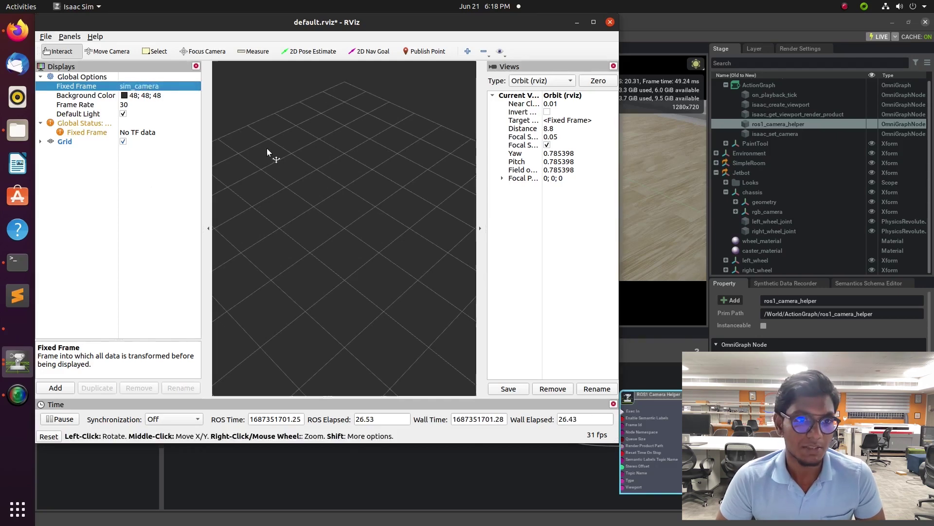
pyautogui.doubleClick(128, 131)
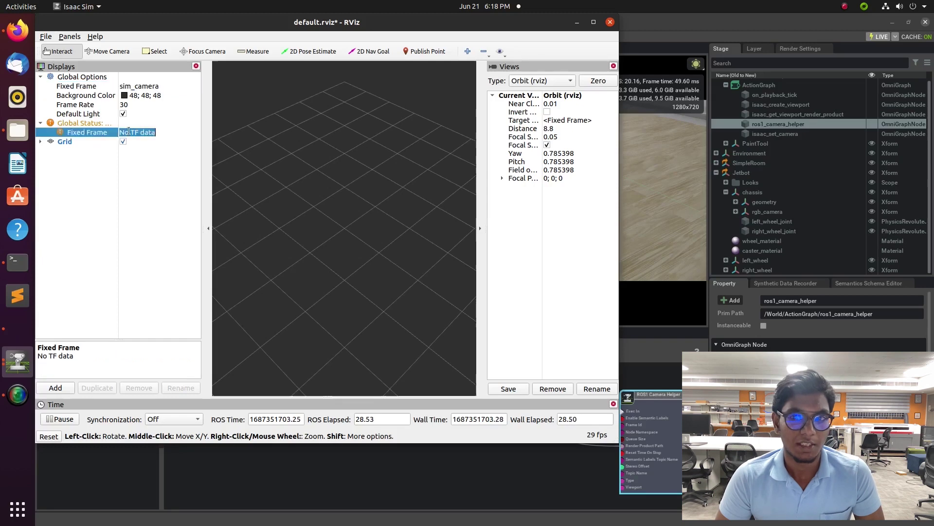
pyautogui.doubleClick(127, 99)
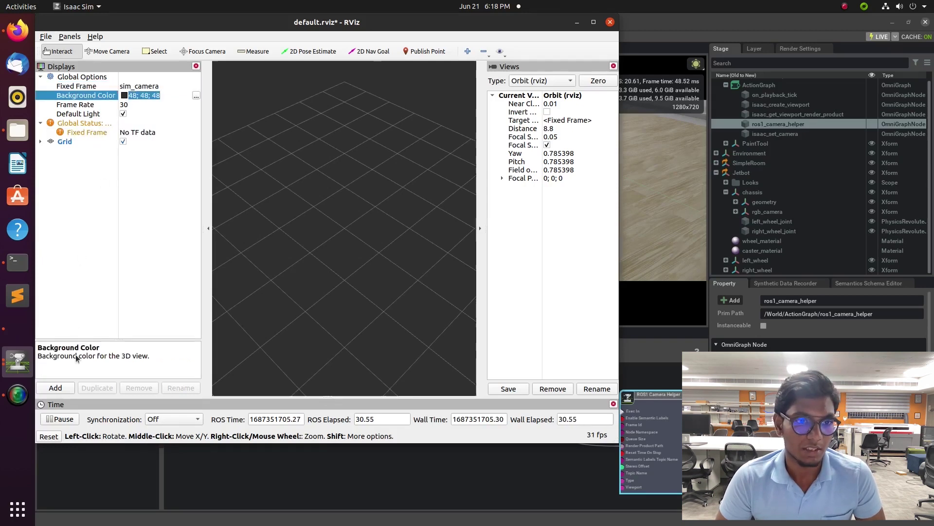
# Add an Image display for the /rgb topic from the By topic list.
pyautogui.click(55, 388)
pyautogui.click(451, 118)
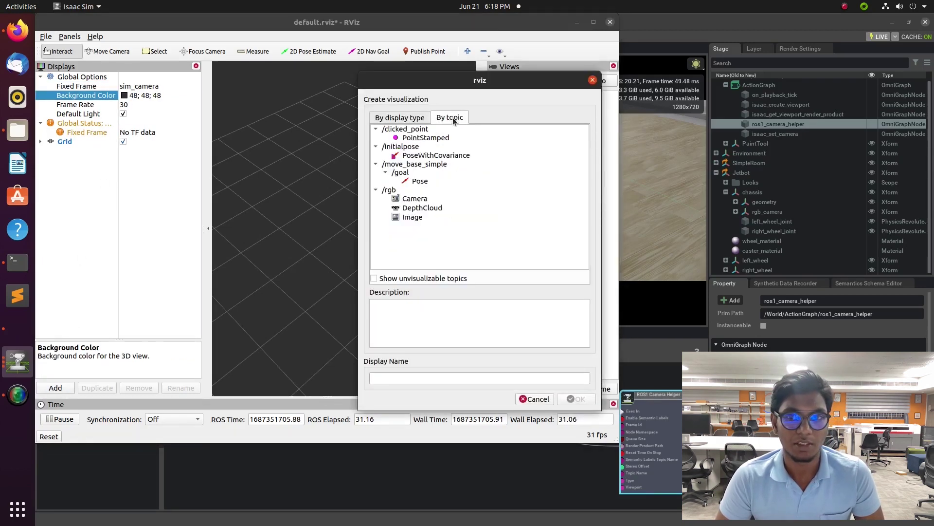
pyautogui.doubleClick(420, 218)
# Wire Tick to Publish Transform Tree's Exec In and simulation time to Timestamp, then pause.
pyautogui.moveTo(130, 307); pyautogui.dragTo(134, 271)
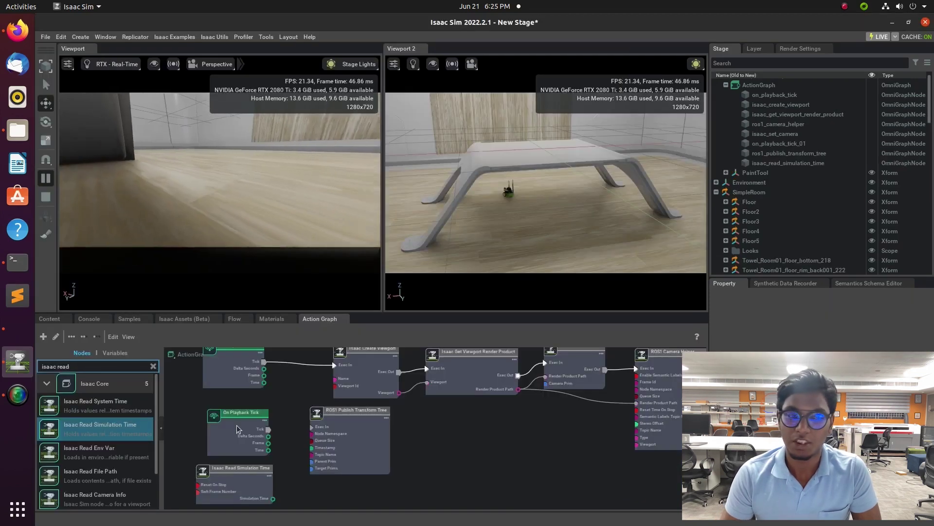
pyautogui.moveTo(223, 417); pyautogui.dragTo(220, 416)
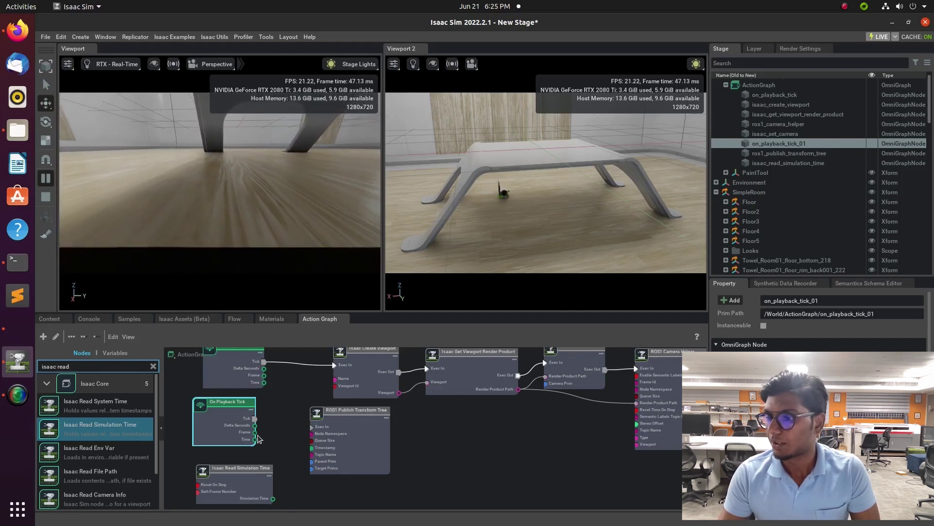
pyautogui.moveTo(254, 419); pyautogui.dragTo(302, 436)
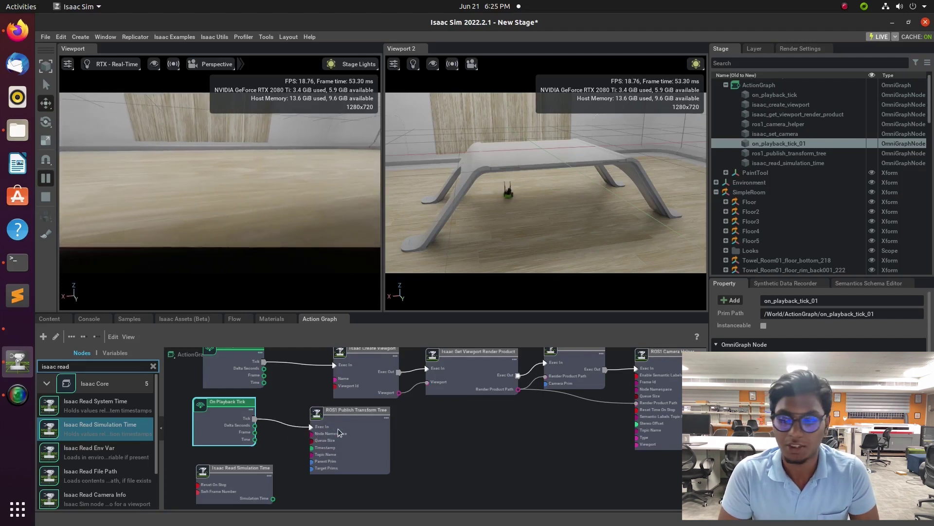
pyautogui.scroll(5, 338, 428)
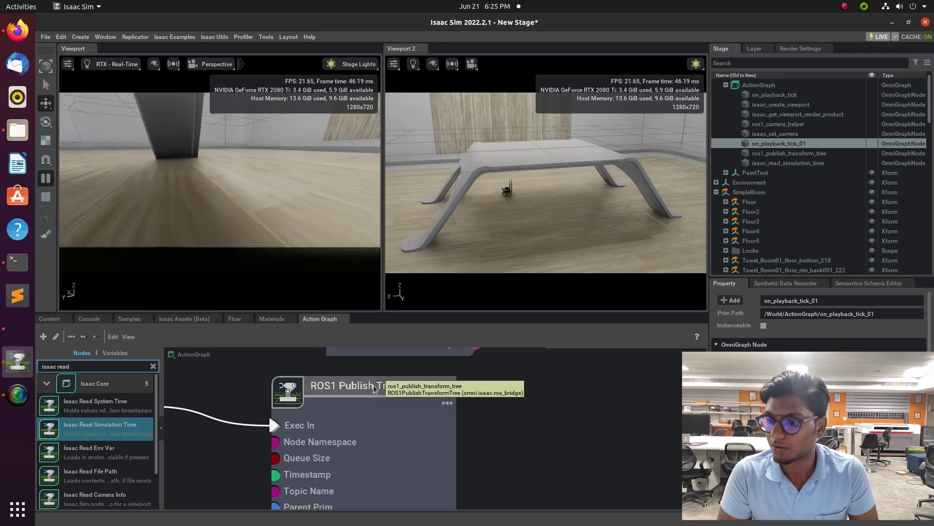
pyautogui.scroll(-3, 305, 414)
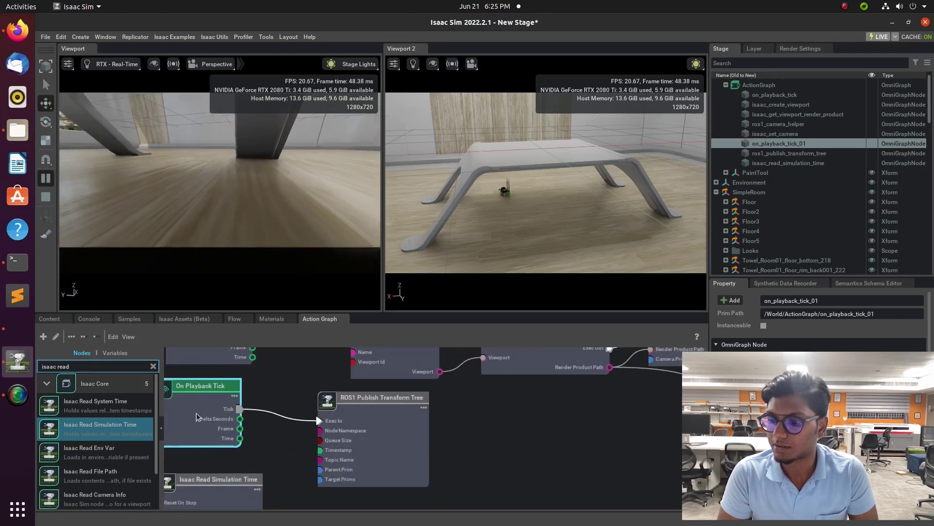
pyautogui.scroll(-5, 257, 482)
pyautogui.scroll(6, 197, 483)
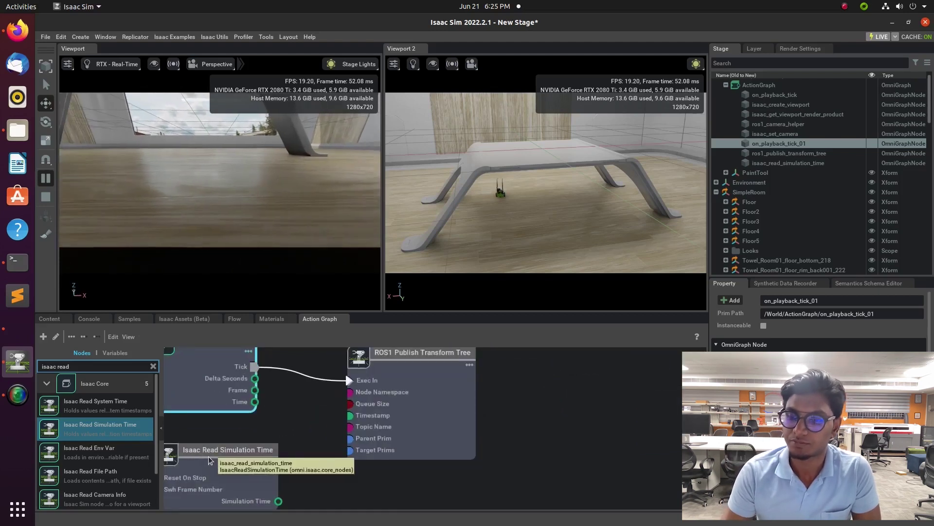
pyautogui.moveTo(279, 502); pyautogui.dragTo(351, 418)
pyautogui.scroll(-2, 329, 439)
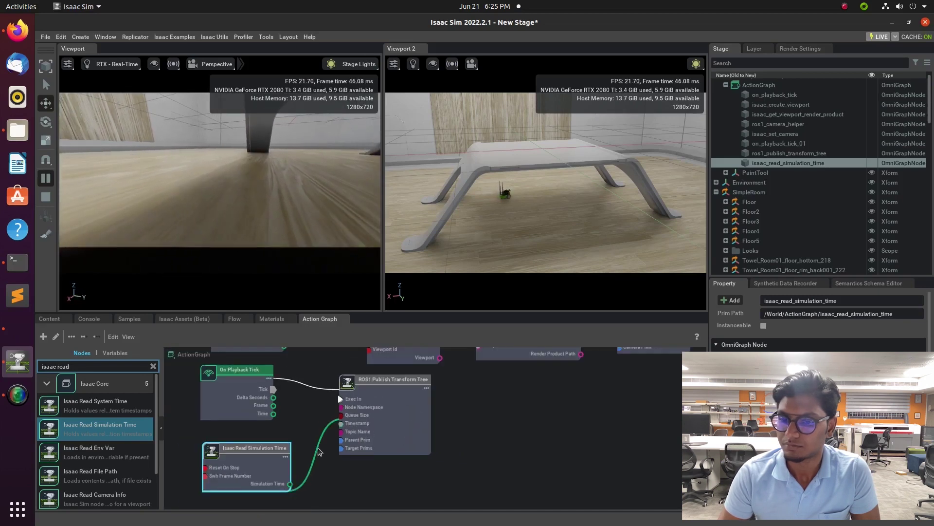
pyautogui.click(395, 407)
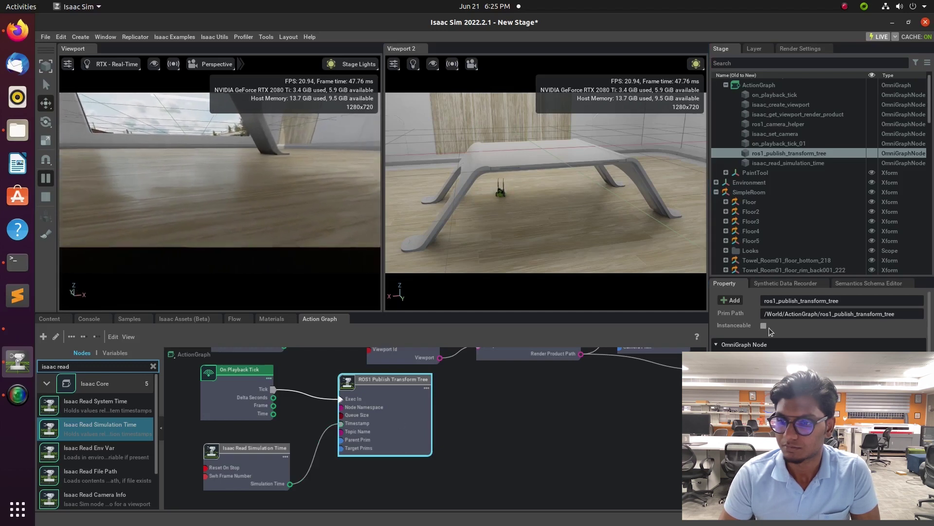
pyautogui.click(46, 179)
# Resume the simulation, list ROS topics to confirm /tf, and run rostopic echo tf.
pyautogui.click(47, 179)
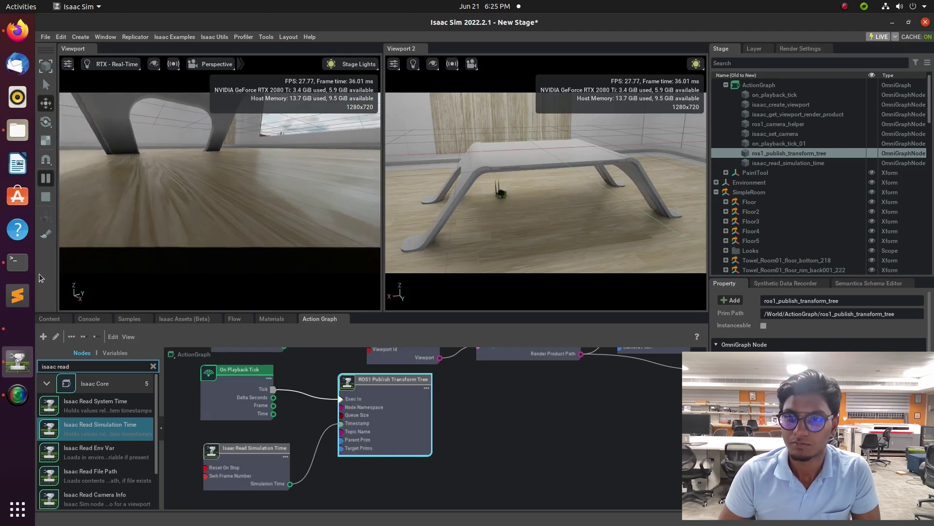
pyautogui.click(21, 269)
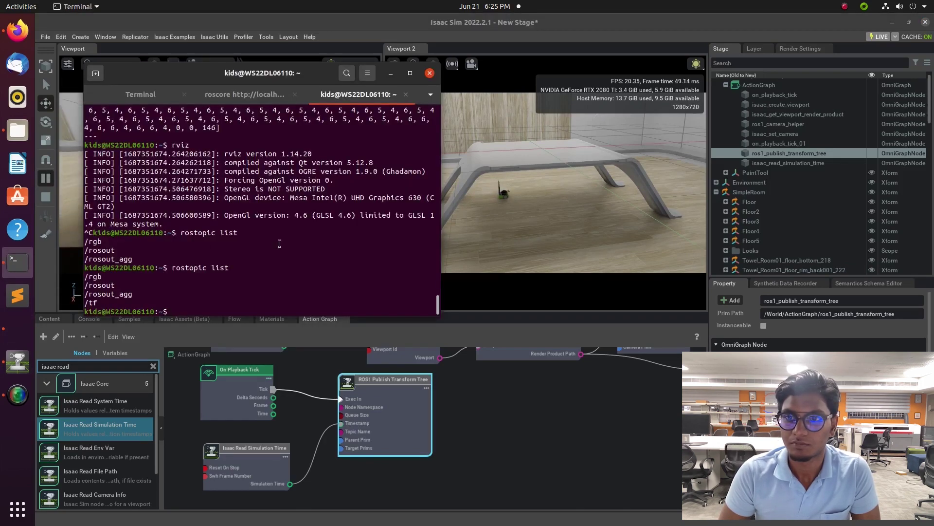
pyautogui.press('Return')
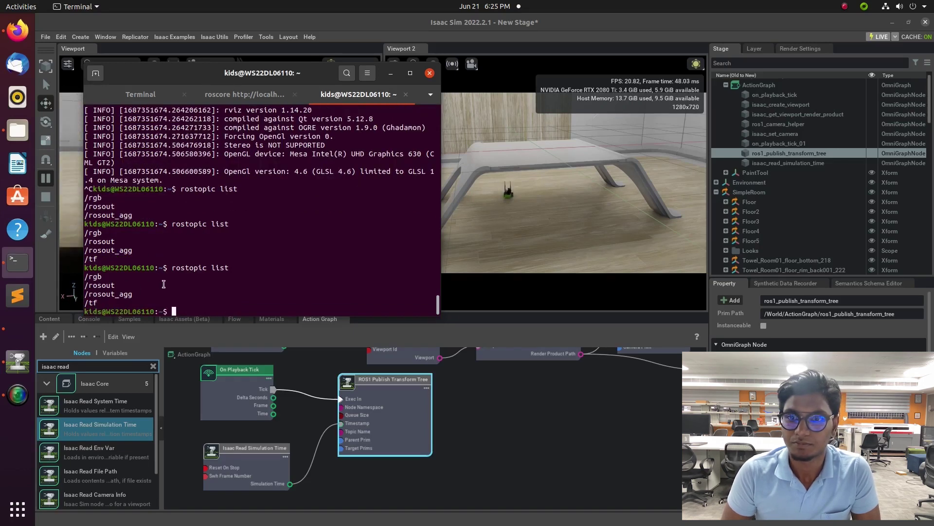
pyautogui.write('ros')
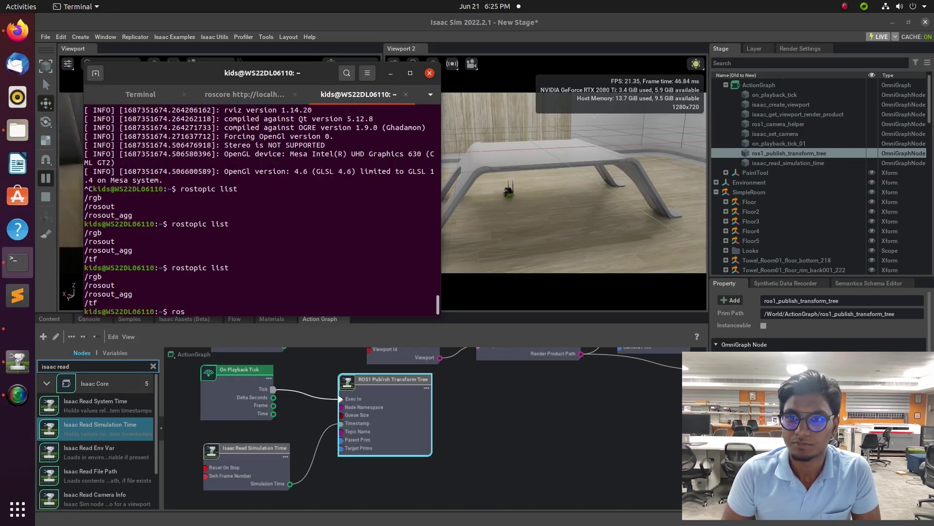
pyautogui.write('topic')
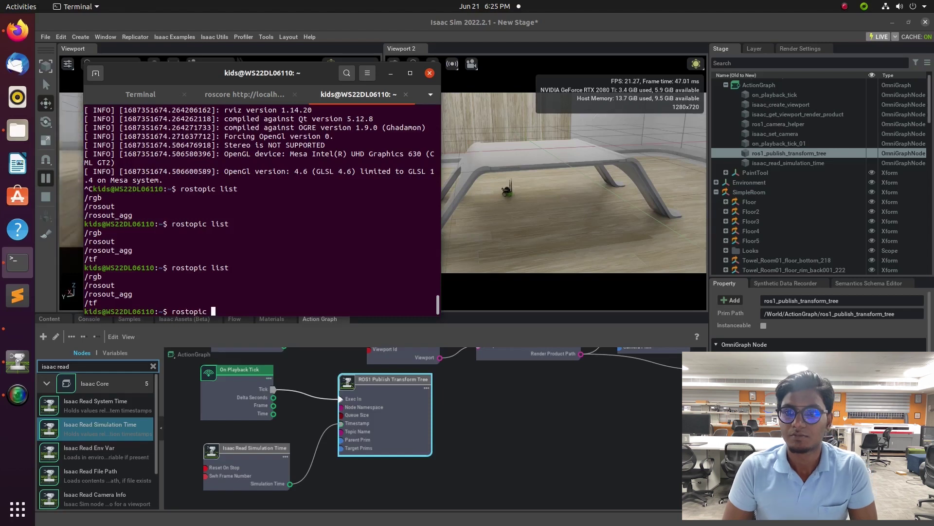
pyautogui.write(' echo tf')
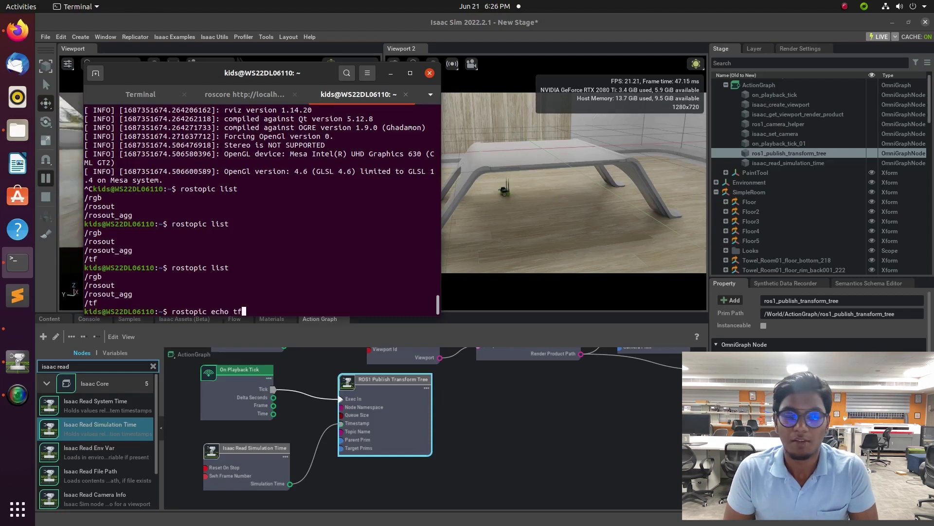
pyautogui.press('Return')
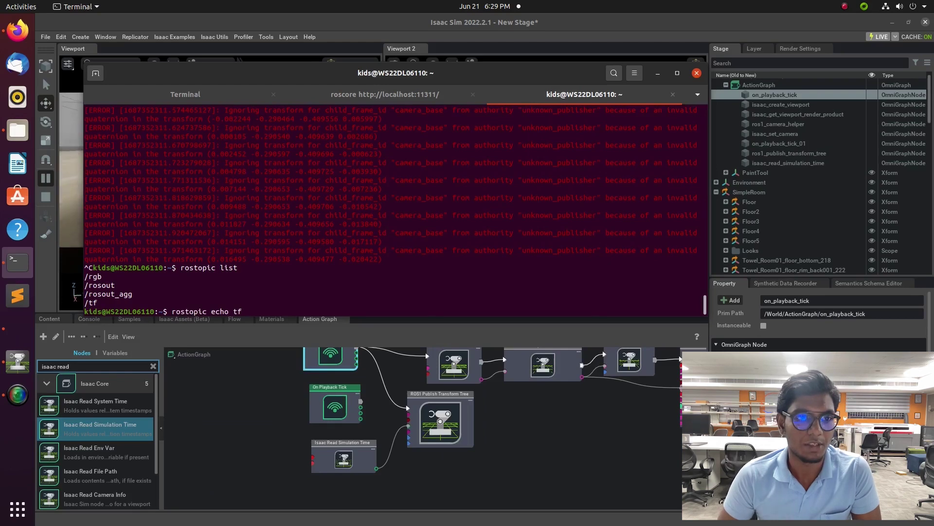
# Move Terminal aside, pause the simulation, and echo the tf transforms again.
pyautogui.press('Return')
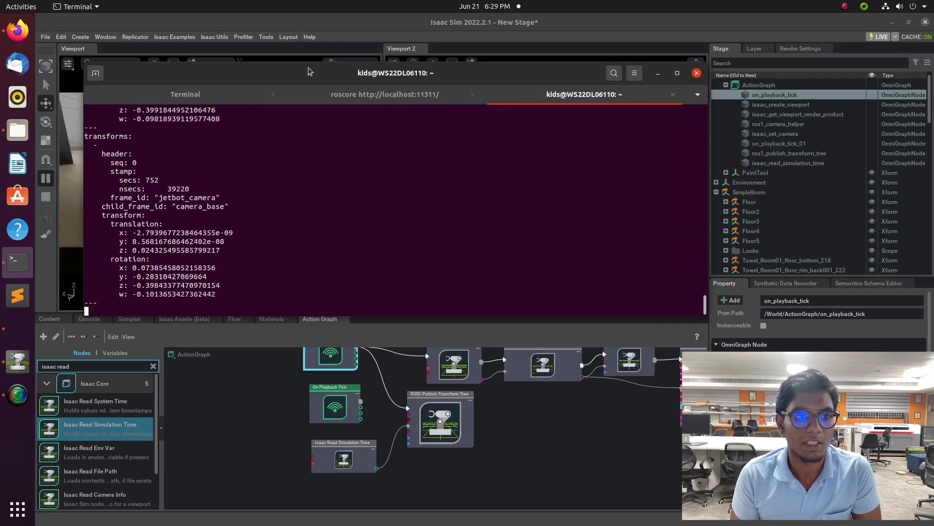
pyautogui.moveTo(308, 72); pyautogui.dragTo(688, 258)
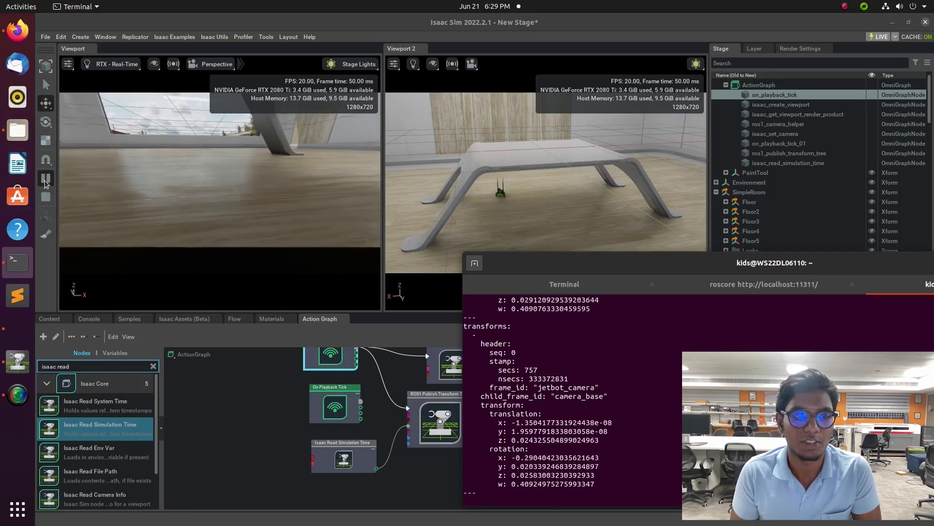
pyautogui.click(47, 180)
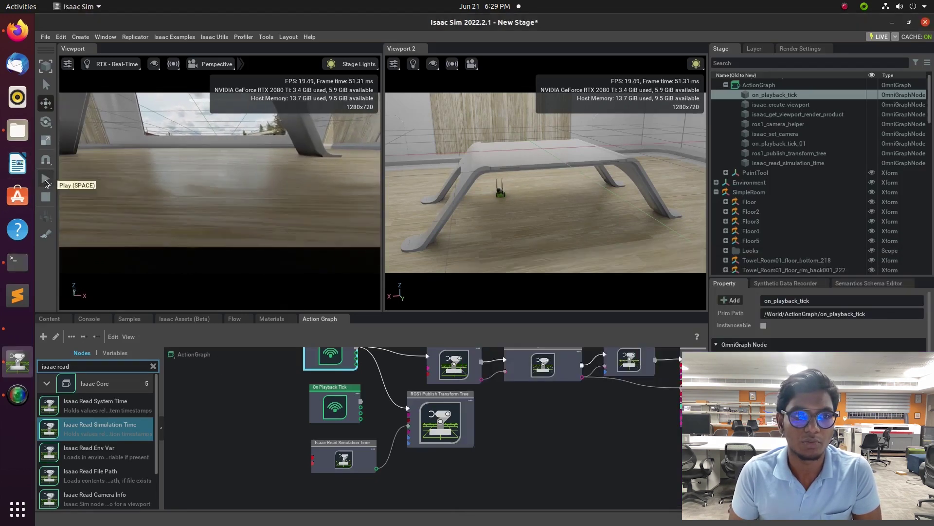
pyautogui.click(17, 262)
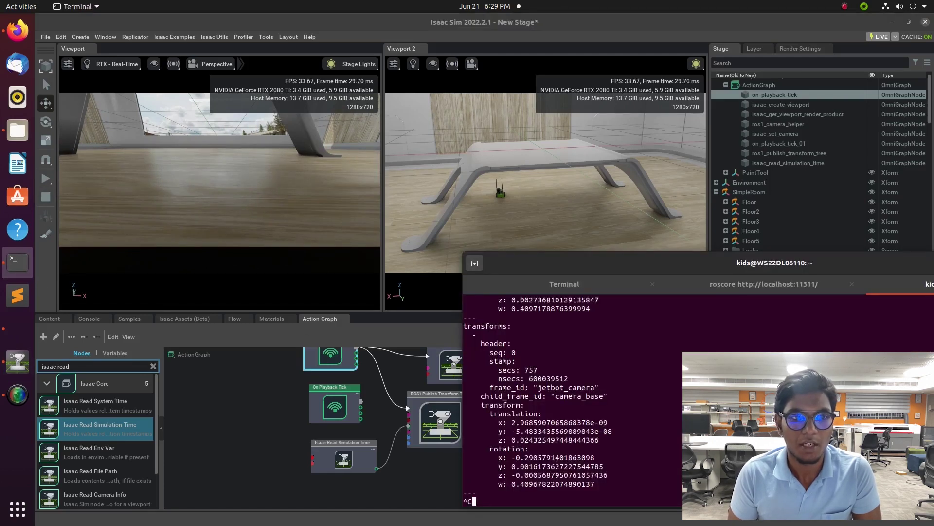
pyautogui.press('Return')
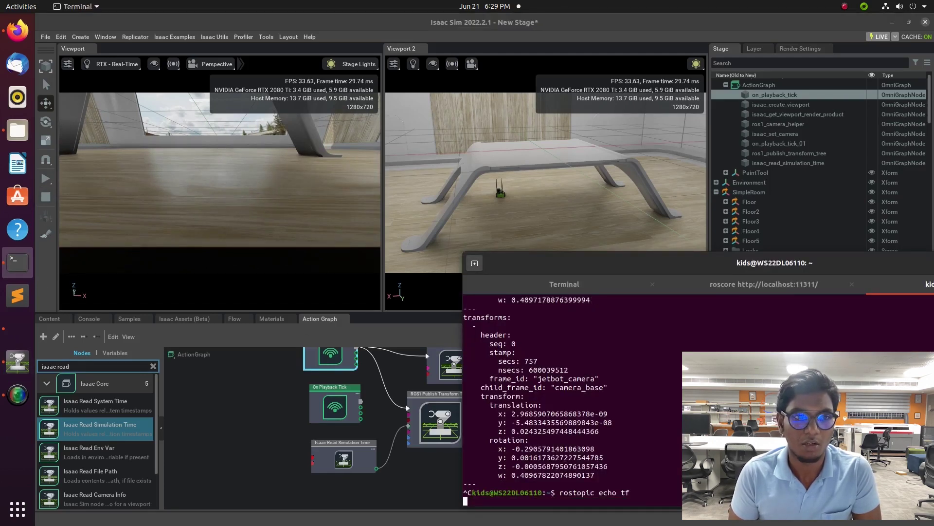